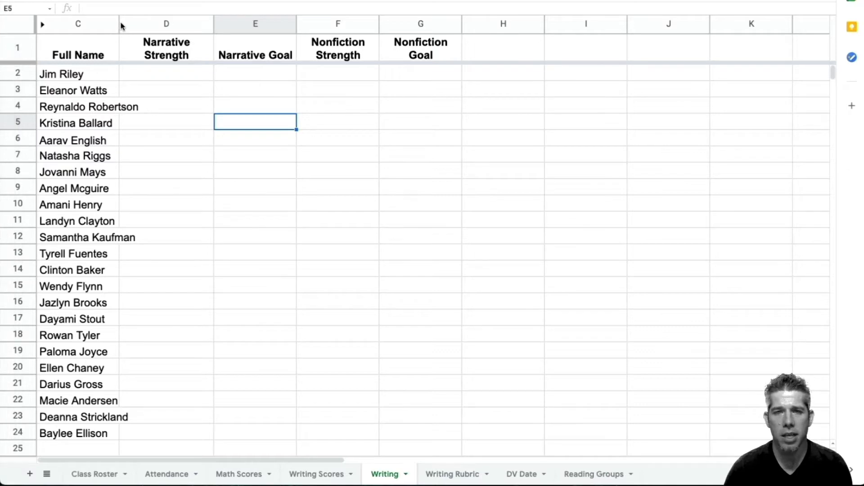
# Widen the Full Name column to fit the longest names, and review the strengths and goals on the Writing Rubric sheet
pyautogui.moveTo(132, 28); pyautogui.dragTo(142, 27)
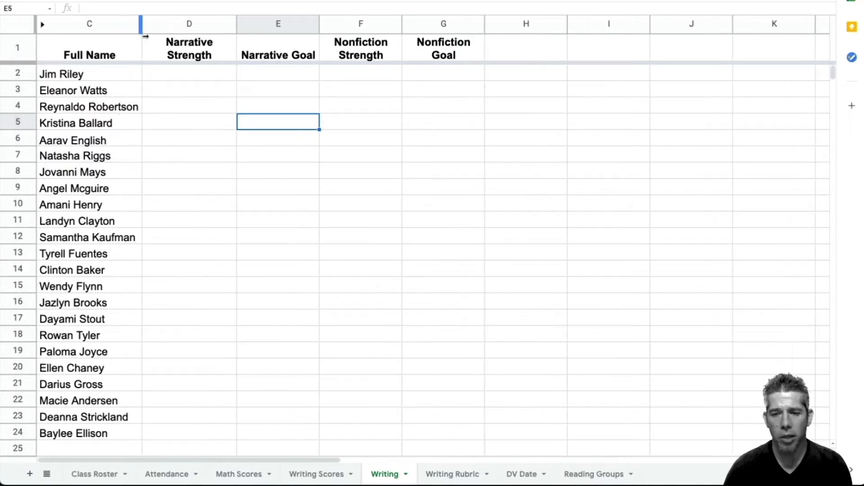
pyautogui.click(451, 475)
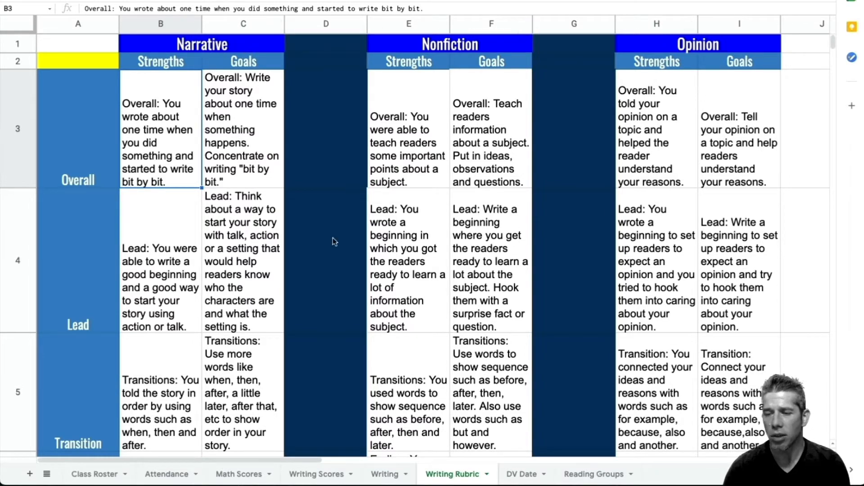
pyautogui.scroll(-10, 203, 306)
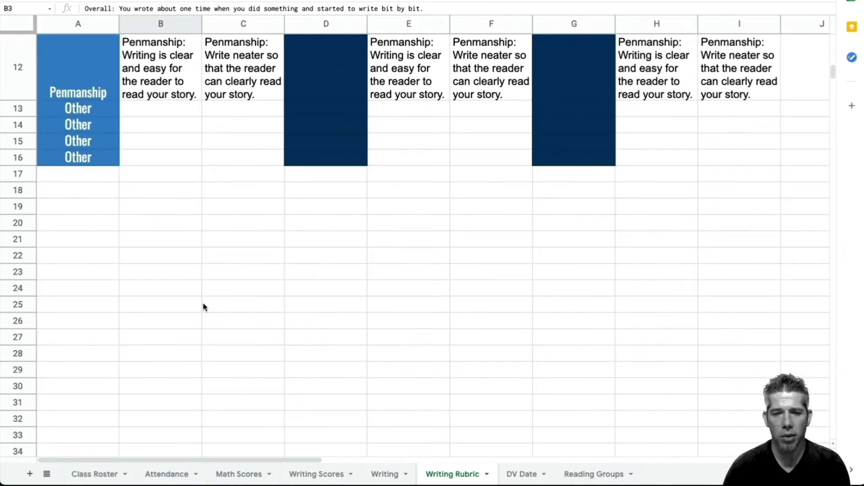
pyautogui.scroll(3, 203, 306)
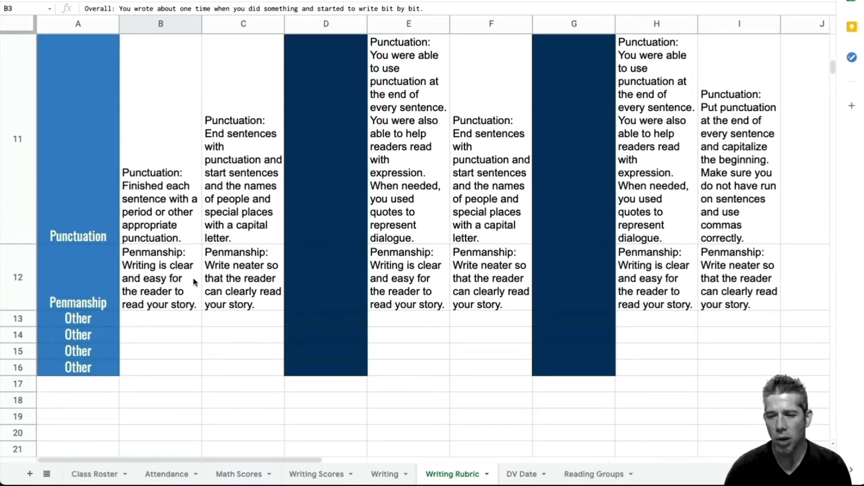
pyautogui.scroll(10, 230, 147)
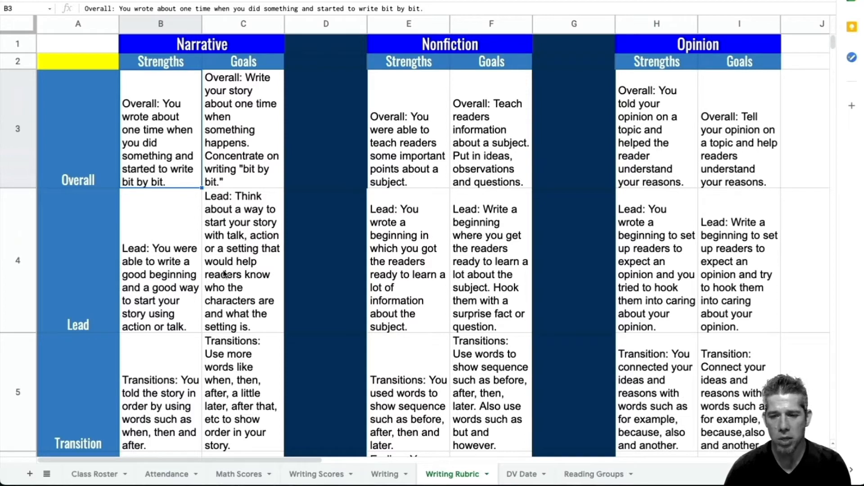
pyautogui.click(384, 476)
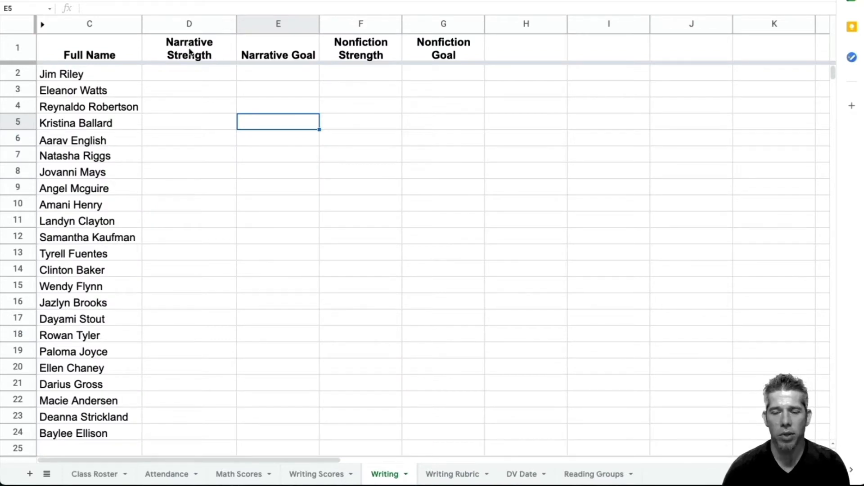
# Open data validation for the Narrative Strength cells D2:D24 on the Writing sheet
pyautogui.click(189, 75)
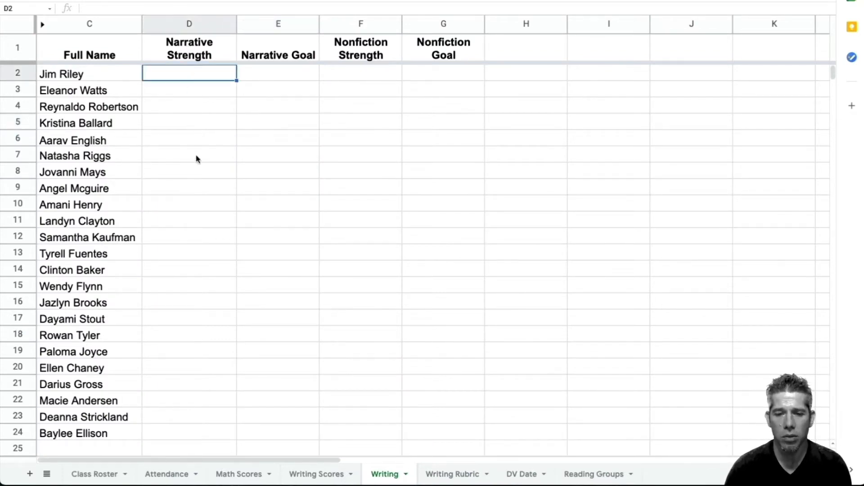
pyautogui.click(195, 157)
pyautogui.click(171, 78)
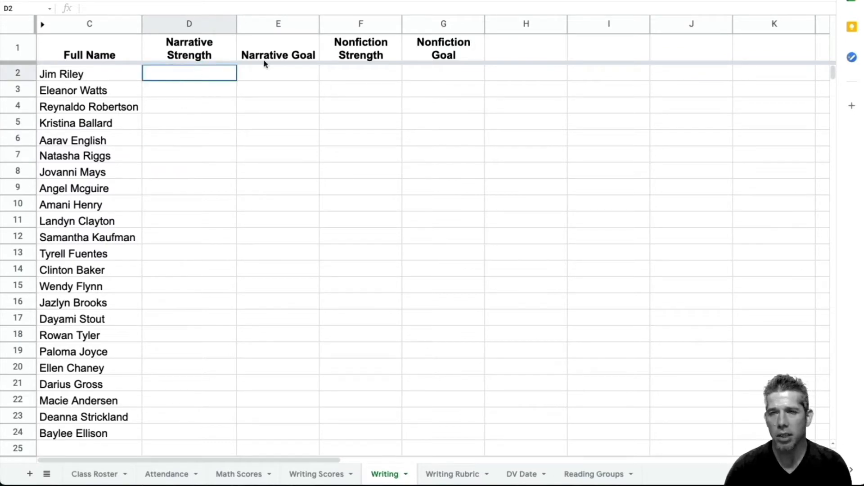
pyautogui.moveTo(265, 65); pyautogui.dragTo(468, 366)
pyautogui.moveTo(474, 405); pyautogui.dragTo(468, 441)
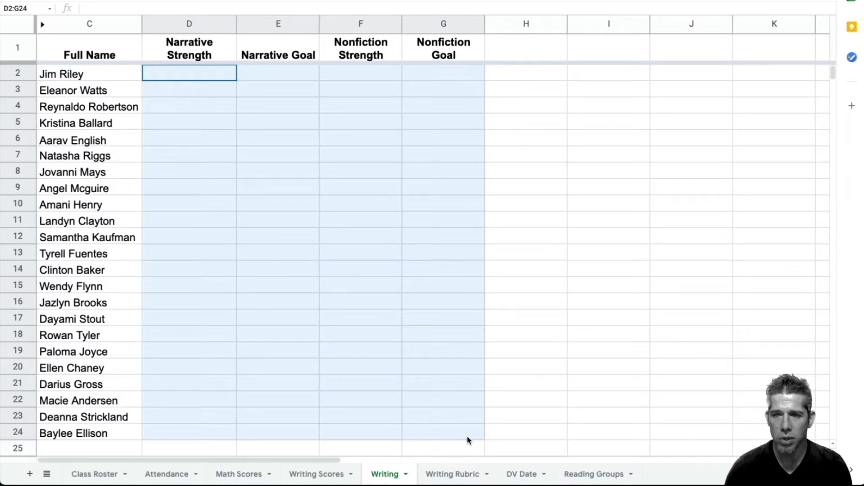
pyautogui.moveTo(468, 442); pyautogui.dragTo(204, 364)
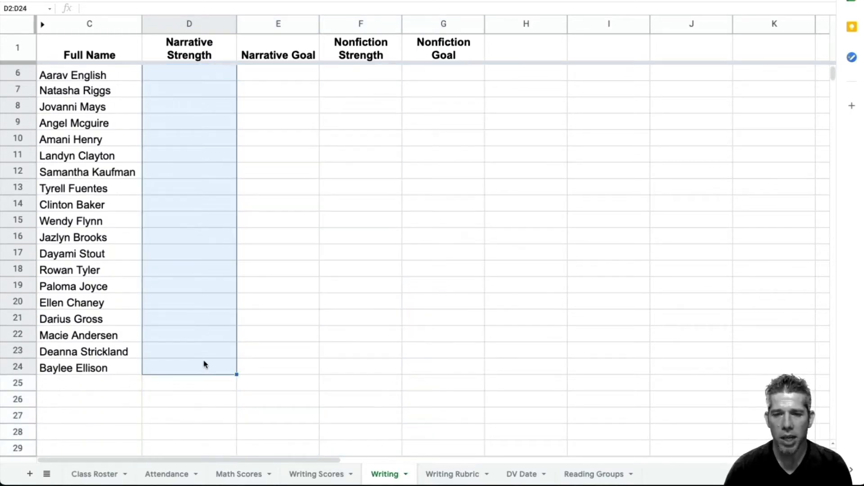
pyautogui.scroll(3, 166, 223)
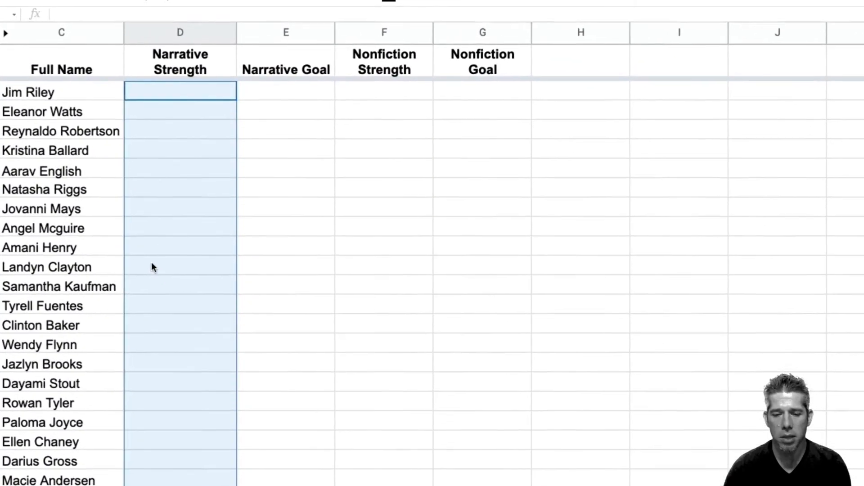
pyautogui.click(150, 27)
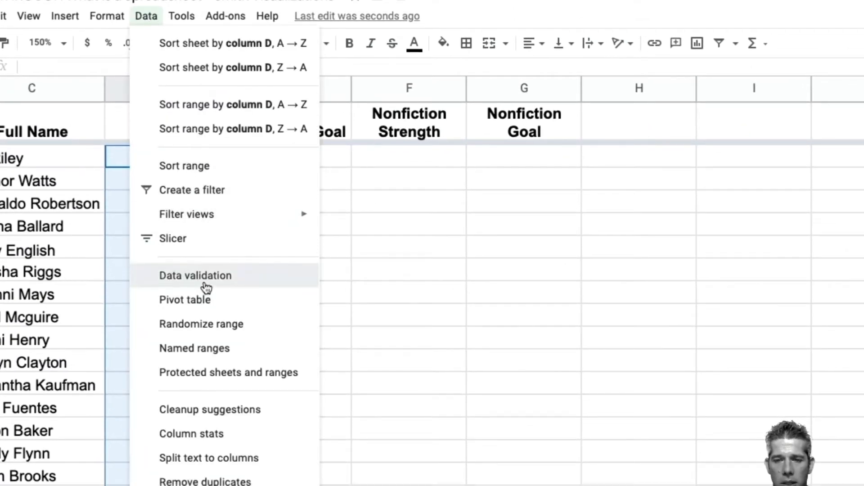
pyautogui.click(205, 284)
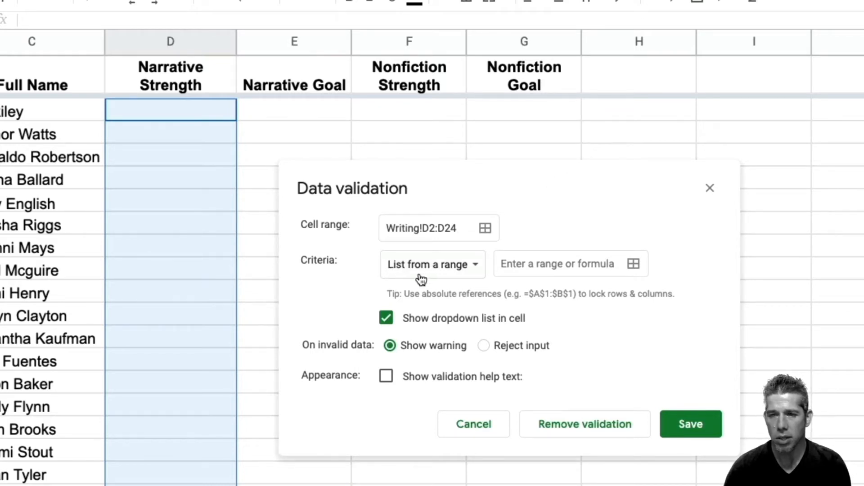
# Give D2:D24 a dropdown list from 'Writing Rubric'!B3:B16 that rejects invalid input, and save the rule
pyautogui.click(633, 265)
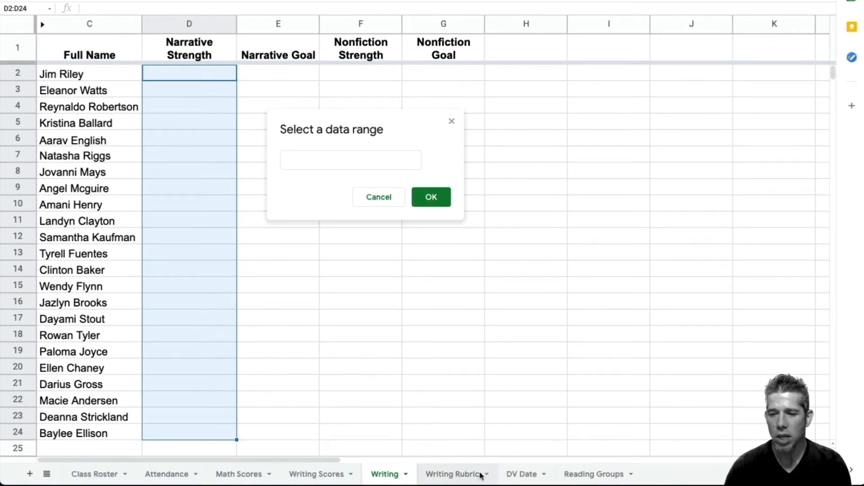
pyautogui.click(454, 478)
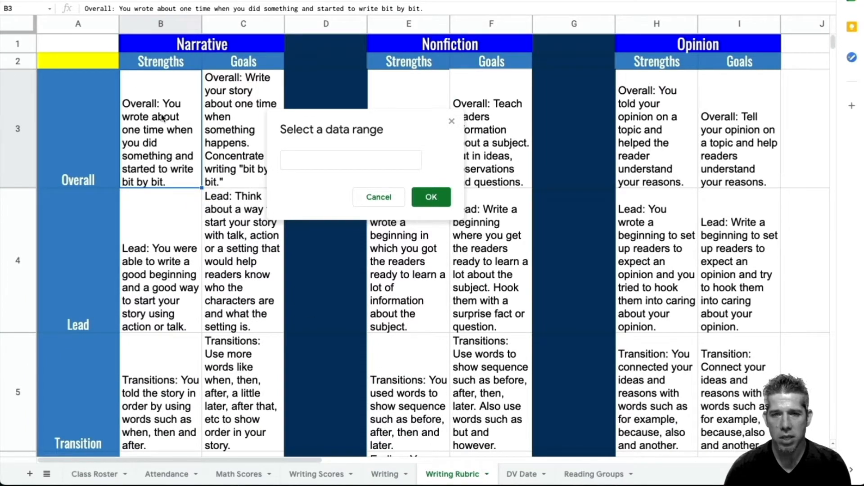
pyautogui.moveTo(156, 103); pyautogui.dragTo(160, 75)
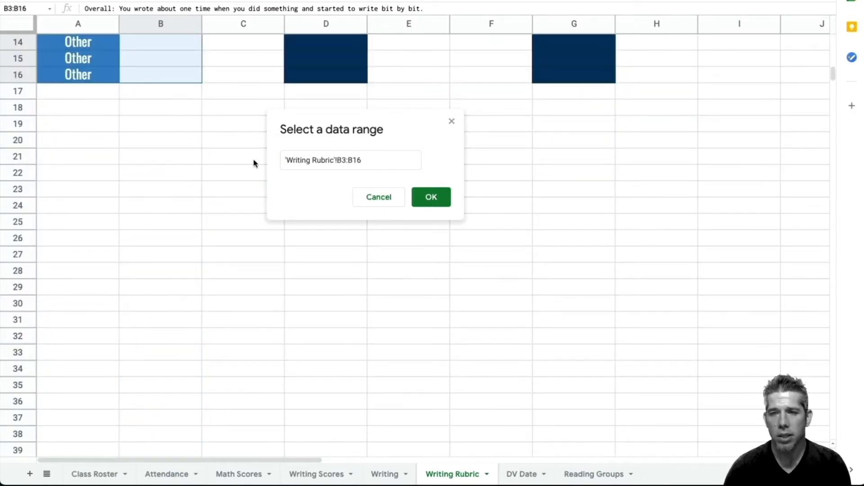
pyautogui.click(431, 198)
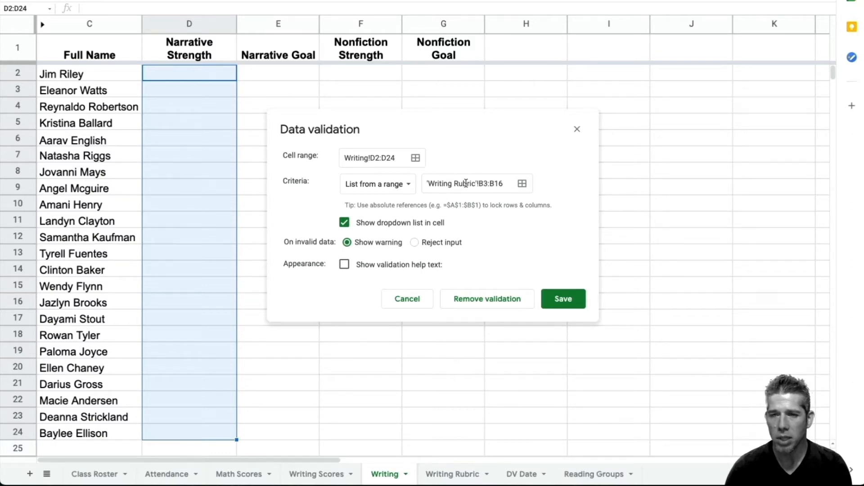
pyautogui.click(414, 243)
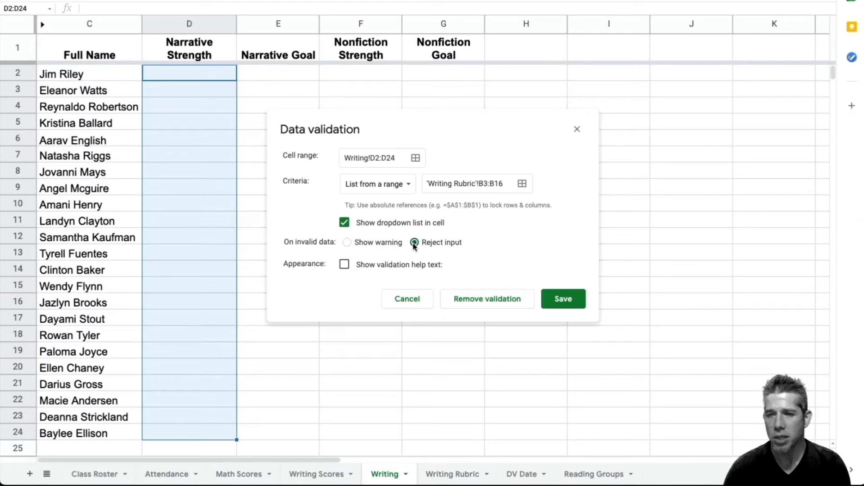
pyautogui.click(564, 300)
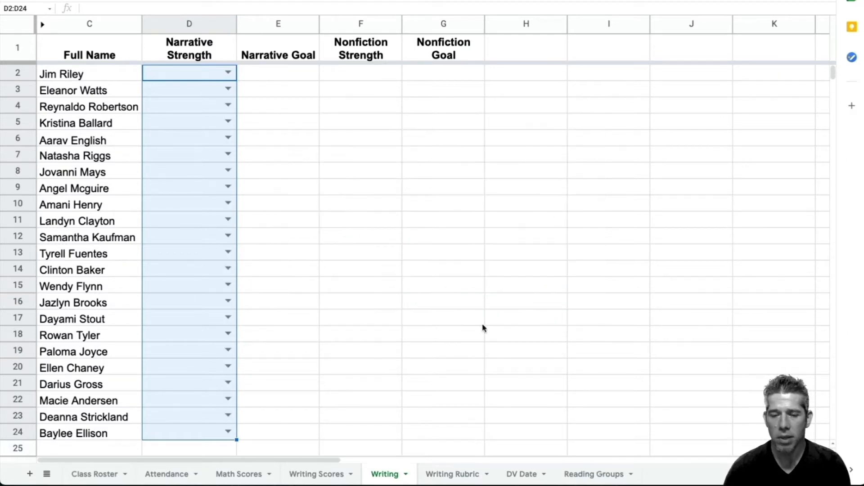
# Choose the "Ending: You chose an action, talk and feeling..." strength for the first student in D2
pyautogui.click(257, 172)
pyautogui.click(228, 73)
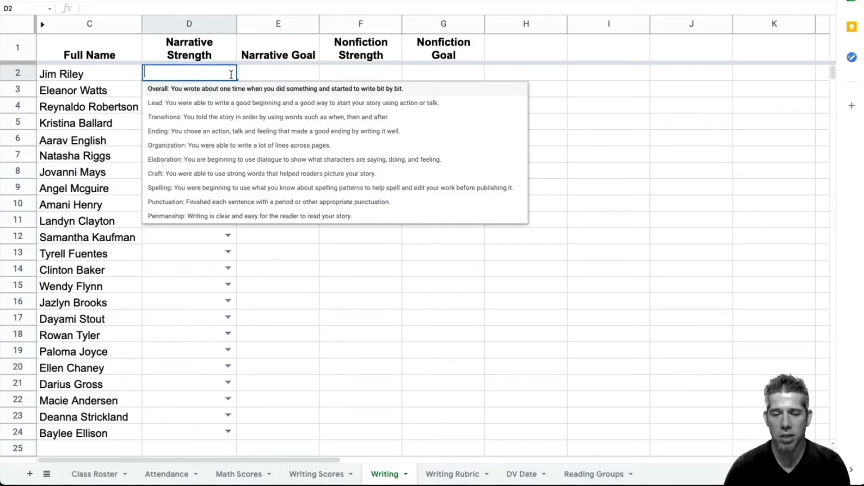
pyautogui.click(169, 133)
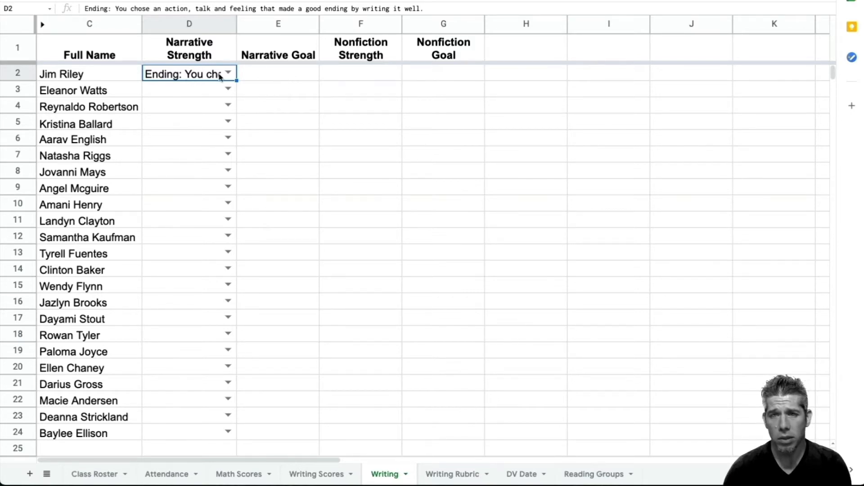
pyautogui.press('Right')
pyautogui.click(306, 156)
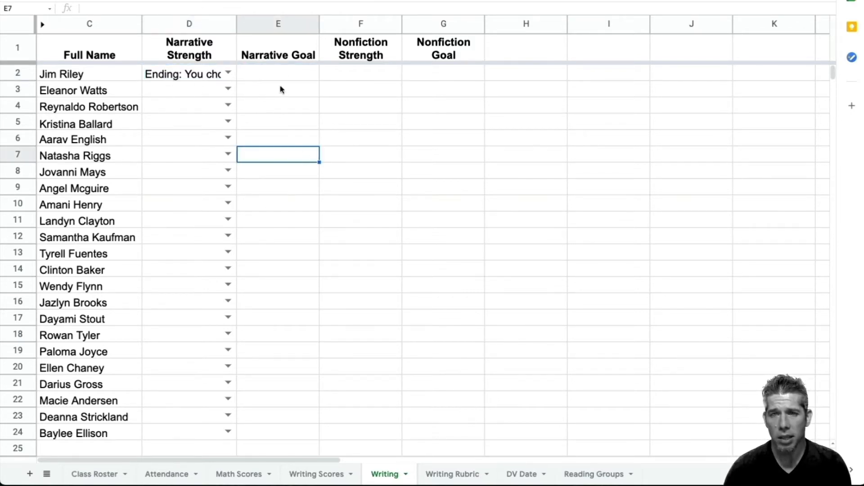
# Add data validation to the Narrative Goal cells E2:E24 with a list from 'Writing Rubric'!C3:C16, rejecting invalid input
pyautogui.click(281, 75)
pyautogui.moveTo(278, 75); pyautogui.dragTo(277, 435)
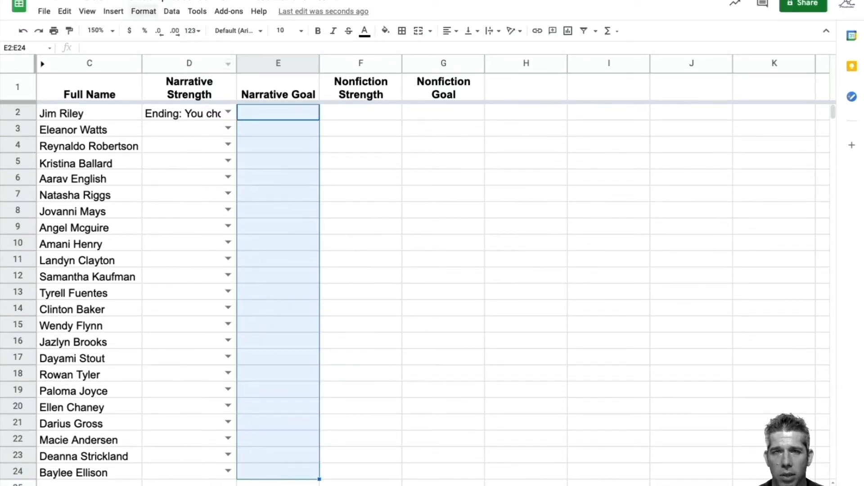
pyautogui.click(178, 17)
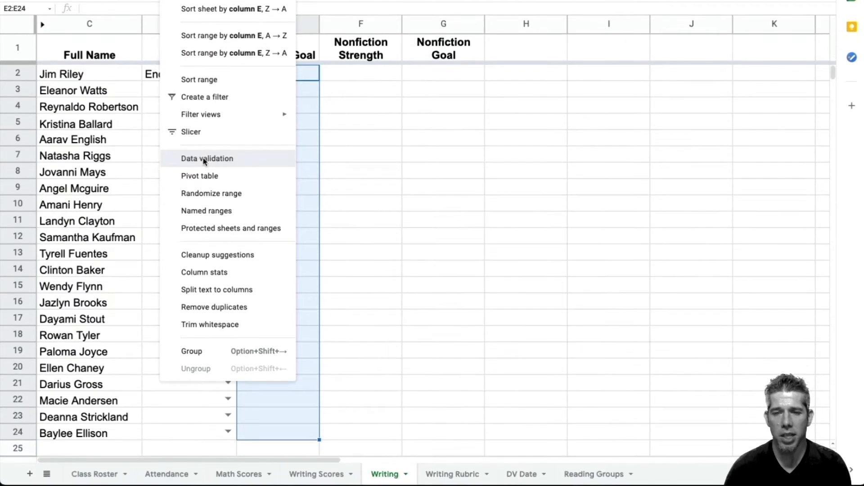
pyautogui.click(204, 198)
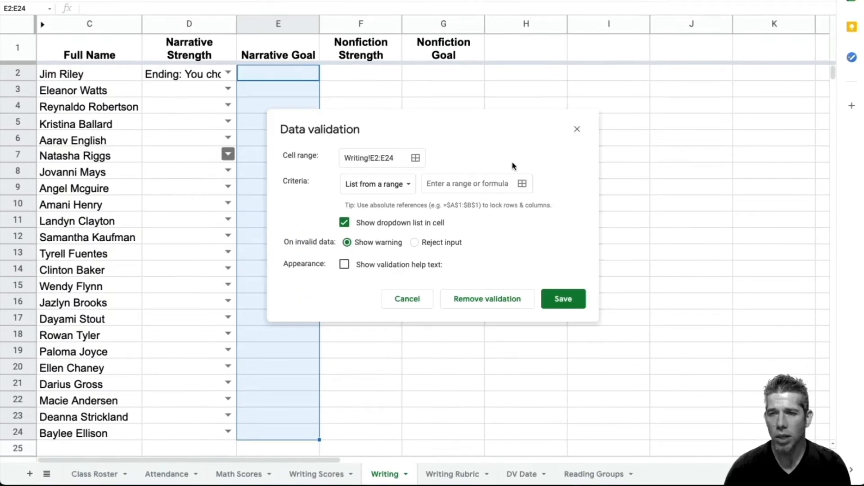
pyautogui.click(522, 184)
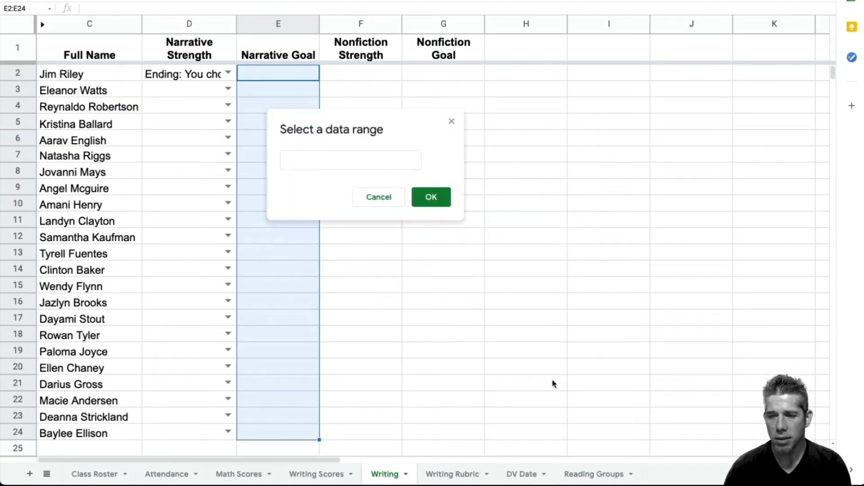
pyautogui.click(462, 477)
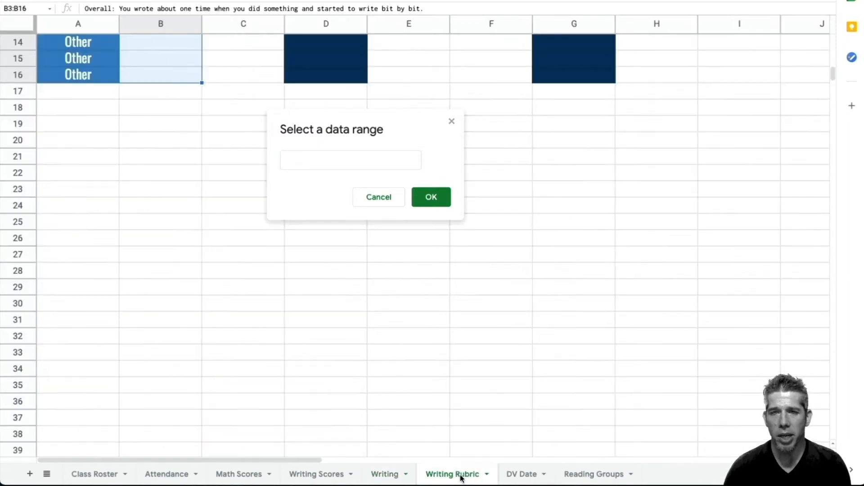
pyautogui.scroll(10, 167, 77)
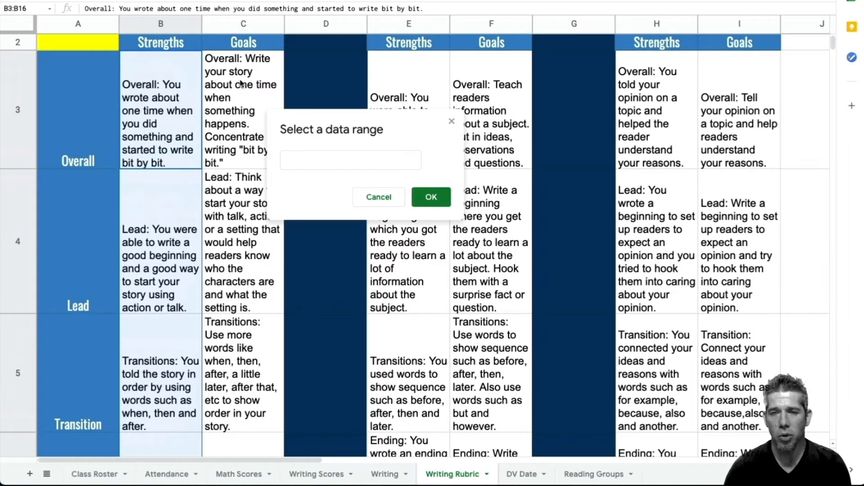
pyautogui.moveTo(241, 83); pyautogui.dragTo(228, 160)
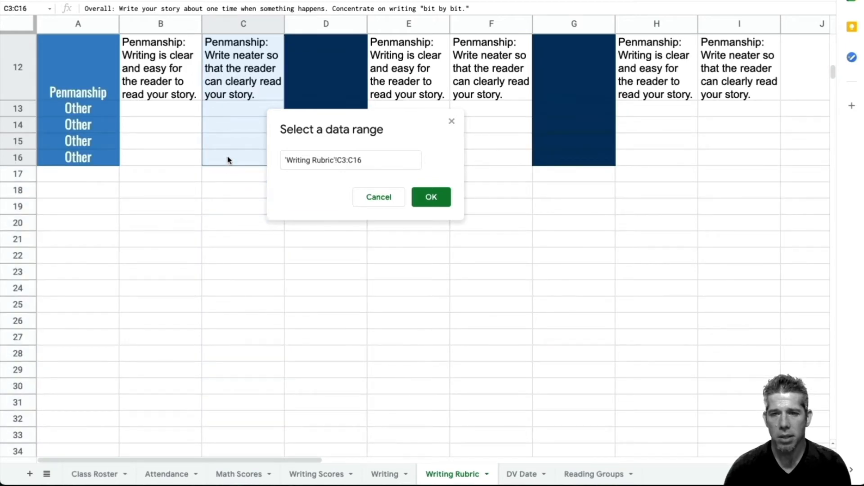
pyautogui.click(432, 198)
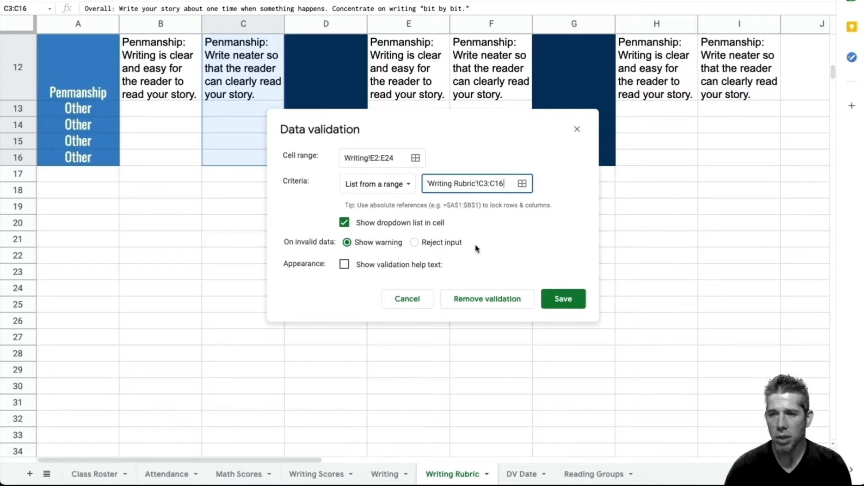
pyautogui.click(428, 244)
pyautogui.click(559, 299)
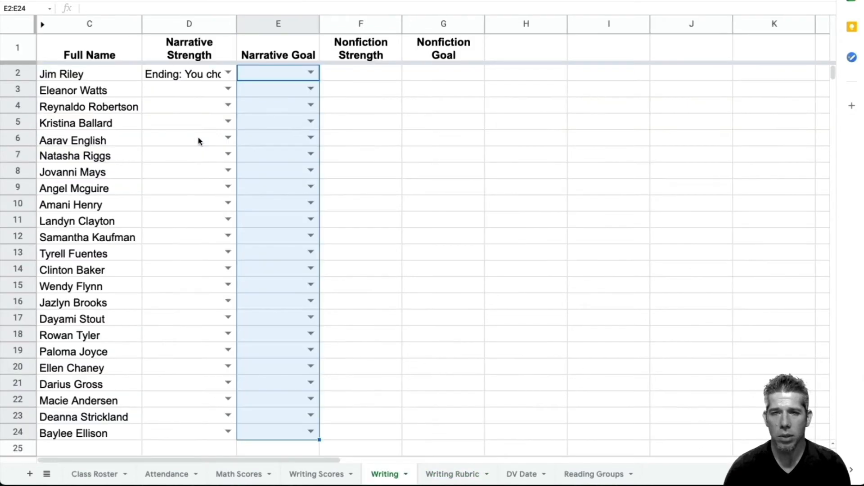
# Choose the "Lead: Think about a way to start your story..." goal for the first student in E2
pyautogui.click(310, 72)
pyautogui.click(279, 103)
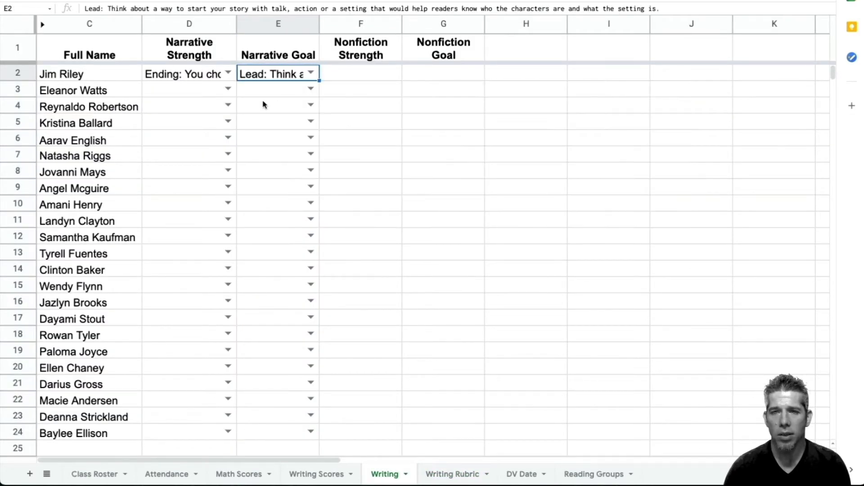
pyautogui.click(383, 124)
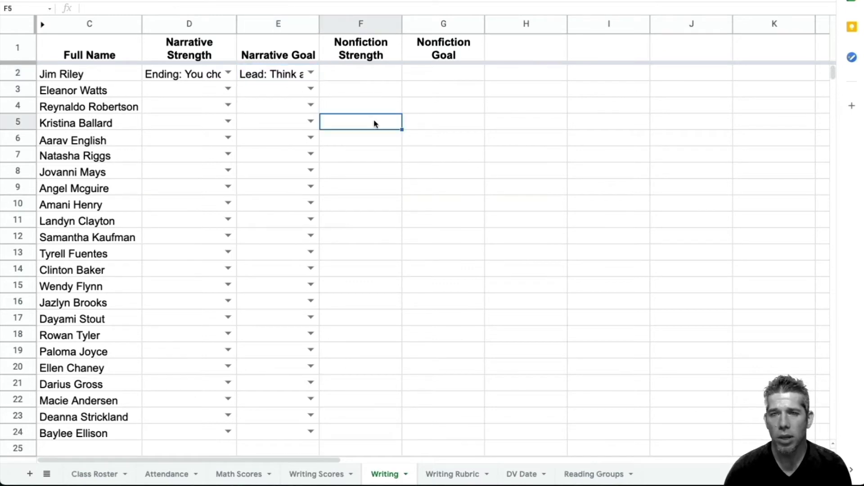
pyautogui.click(284, 74)
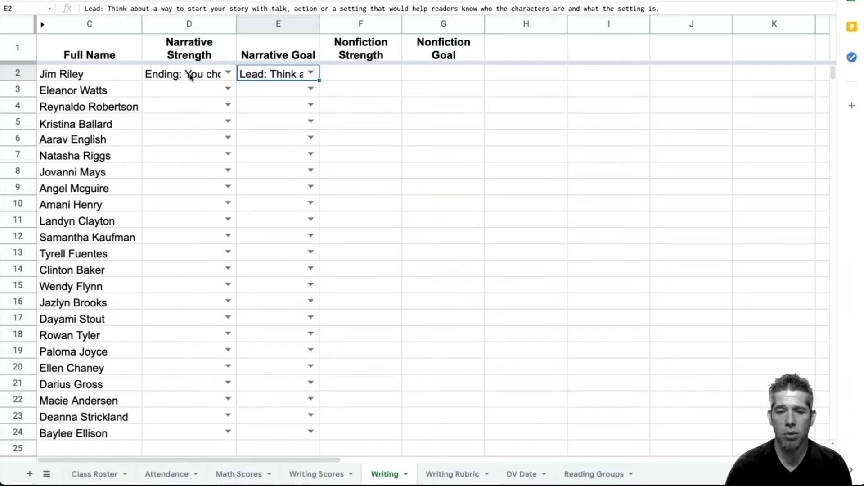
pyautogui.click(192, 108)
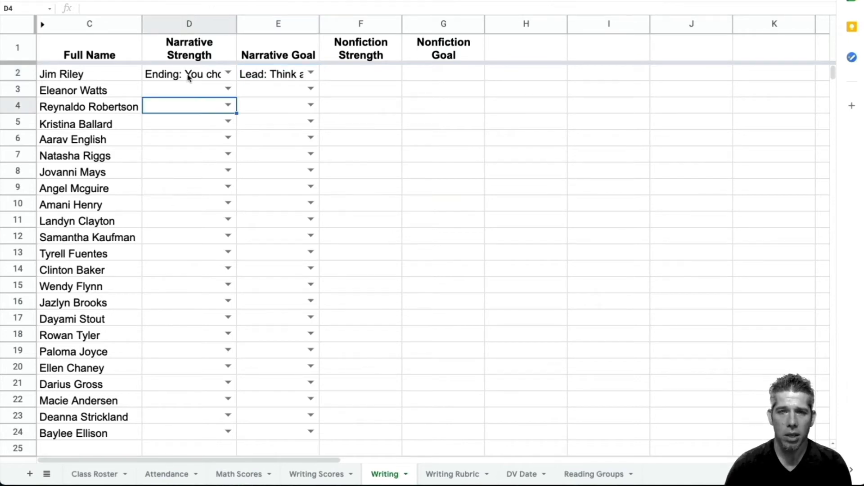
# Turn on text wrapping for the strength and goal cells D2:G24 in the Writing sheet
pyautogui.moveTo(185, 76); pyautogui.dragTo(450, 436)
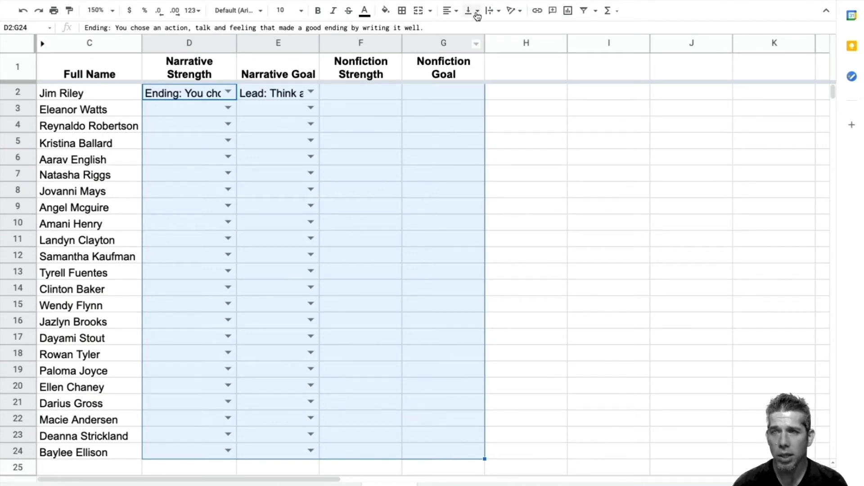
pyautogui.click(493, 13)
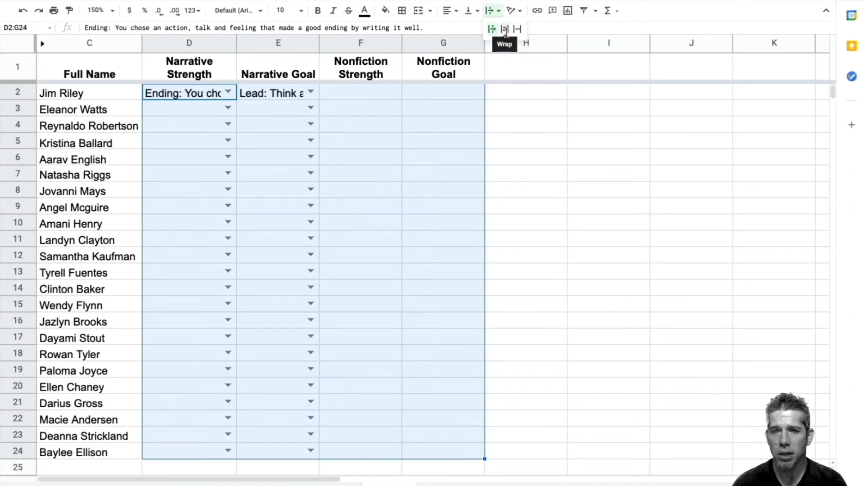
pyautogui.click(505, 31)
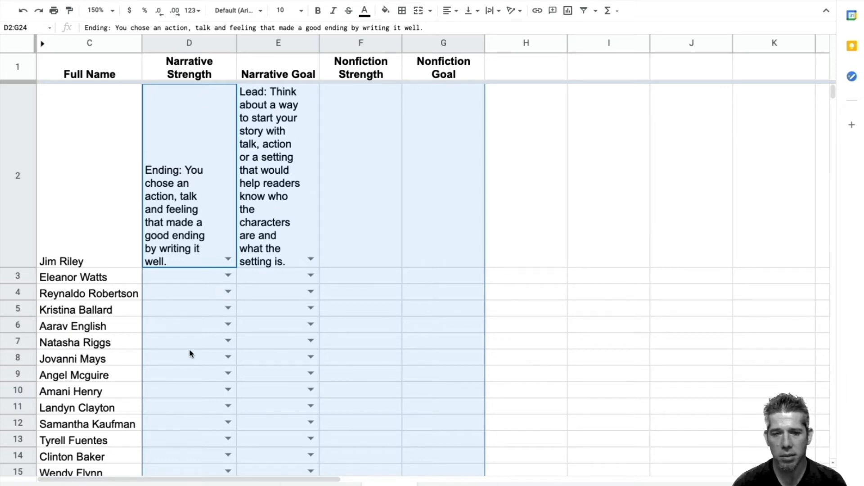
# Widen columns D through G together so the wrapped strengths and goals take fewer lines
pyautogui.scroll(-5, 189, 353)
pyautogui.hscroll(2, 189, 353)
pyautogui.scroll(5, 189, 354)
pyautogui.hscroll(-2, 189, 353)
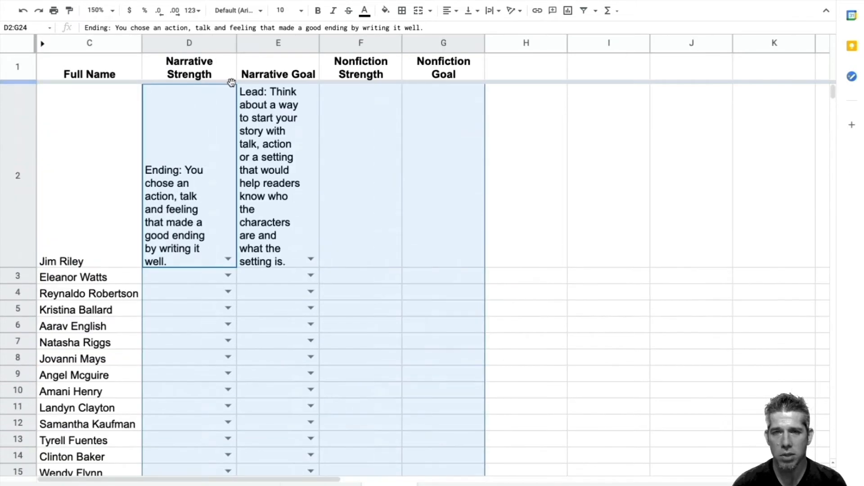
pyautogui.click(203, 49)
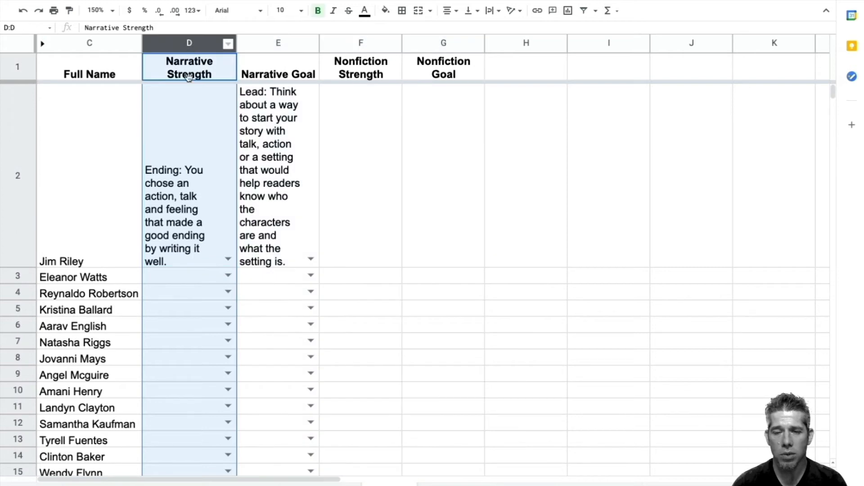
pyautogui.moveTo(431, 45); pyautogui.dragTo(290, 41)
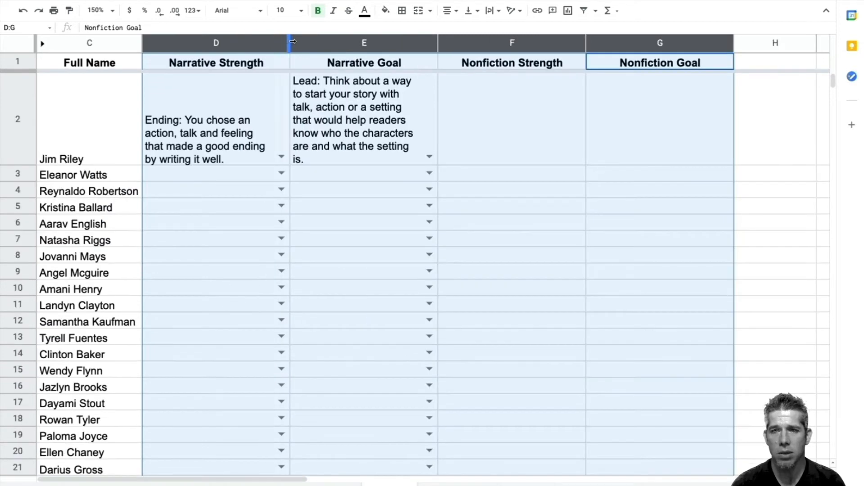
pyautogui.moveTo(302, 43); pyautogui.dragTo(303, 43)
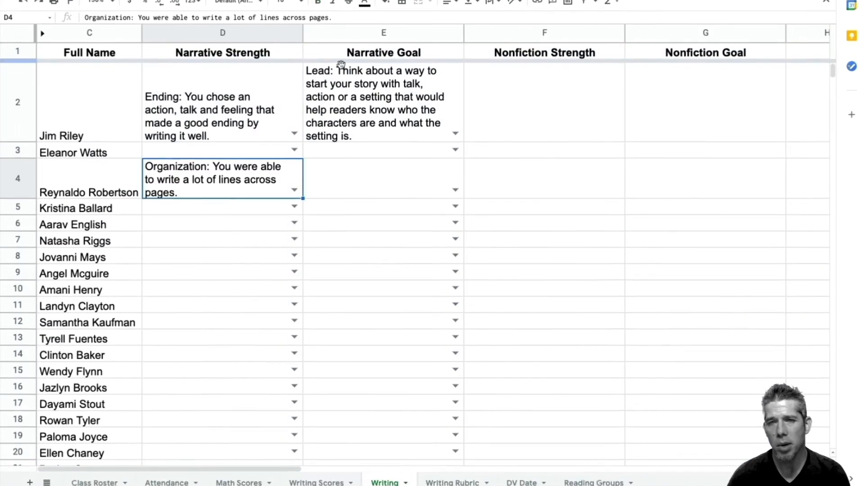
# Enter "Other Information" in the first Other row of the narrative strengths, cell B13 of the Writing Rubric sheet
pyautogui.click(463, 477)
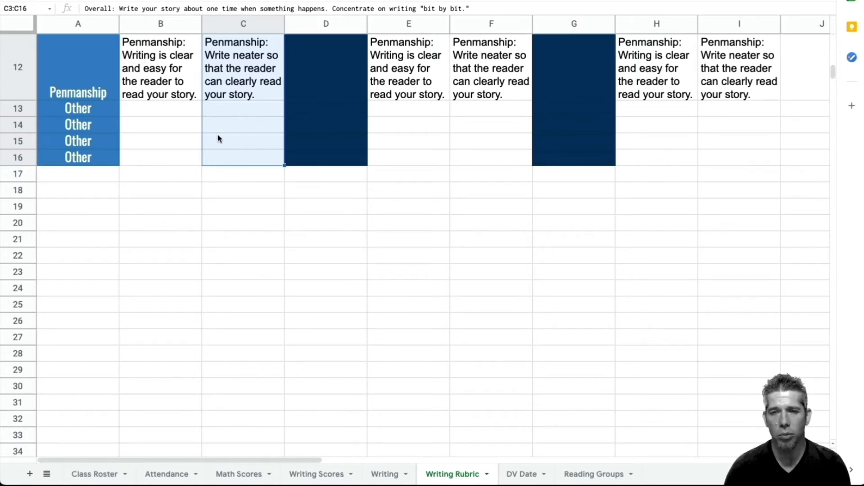
pyautogui.click(231, 125)
pyautogui.click(245, 111)
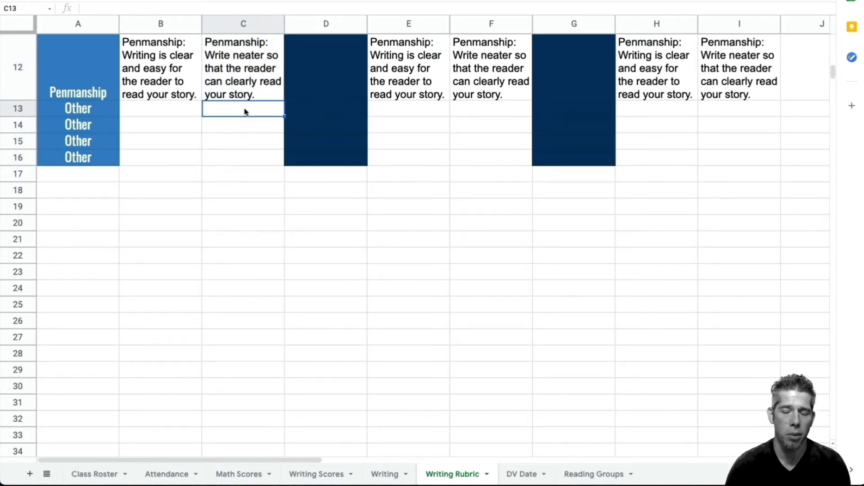
pyautogui.click(162, 112)
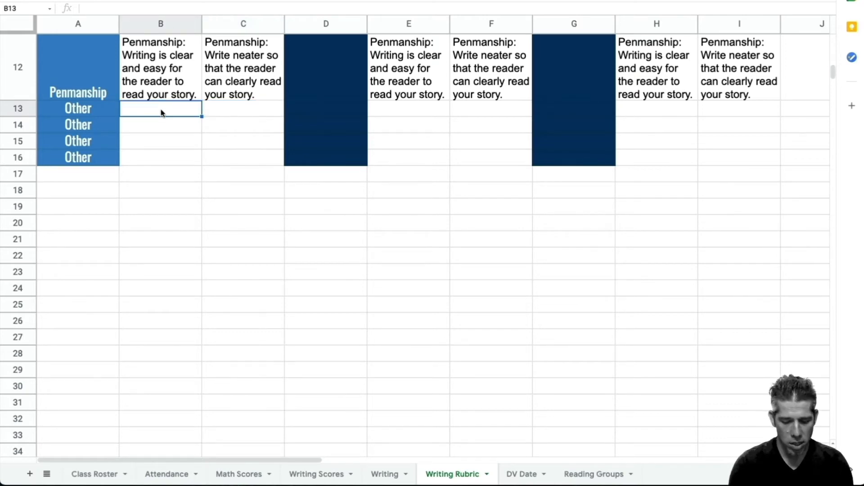
pyautogui.write('Other IN')
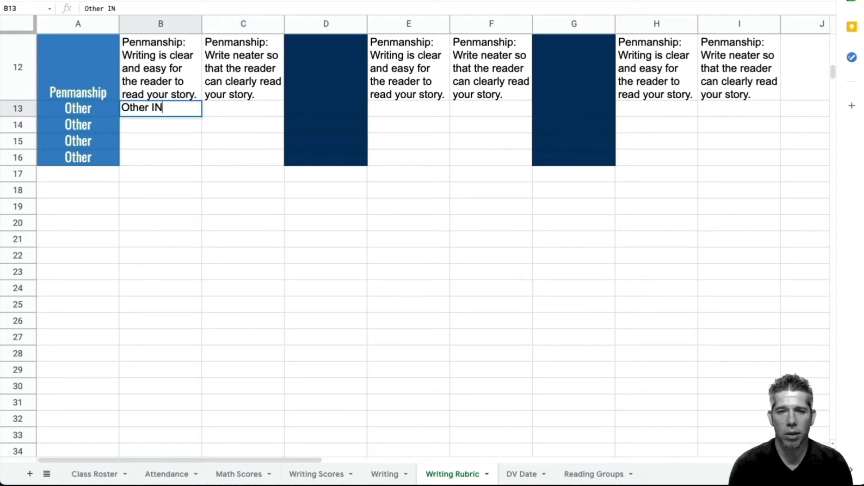
pyautogui.write('form')
pyautogui.press('BackSpace')
pyautogui.press('BackSpace')
pyautogui.press('BackSpace')
pyautogui.press('BackSpace')
pyautogui.press('BackSpace')
pyautogui.press('BackSpace')
pyautogui.write('I')
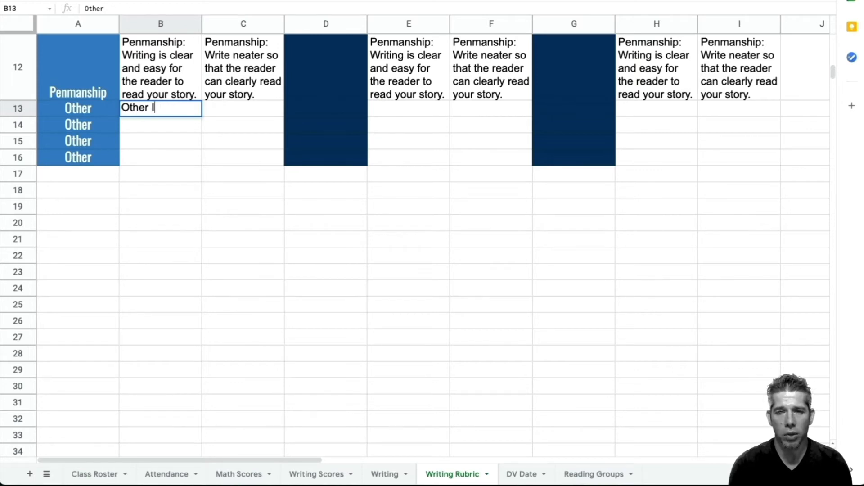
pyautogui.write('nformation')
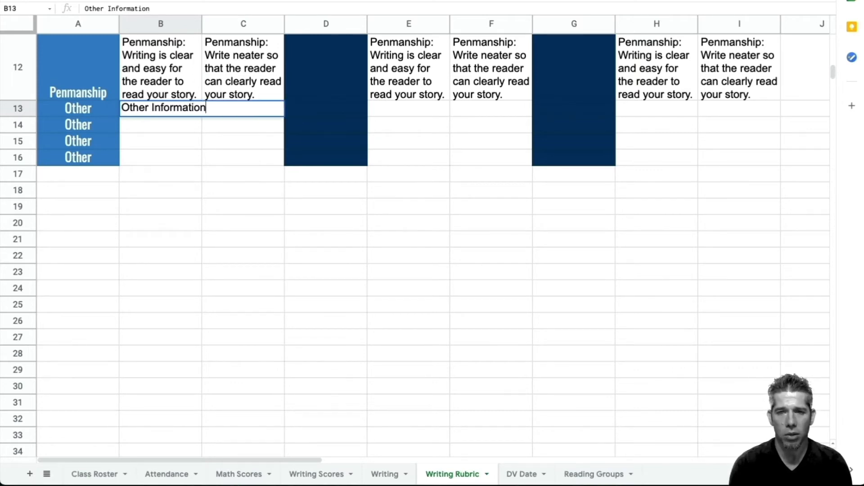
pyautogui.press('Return')
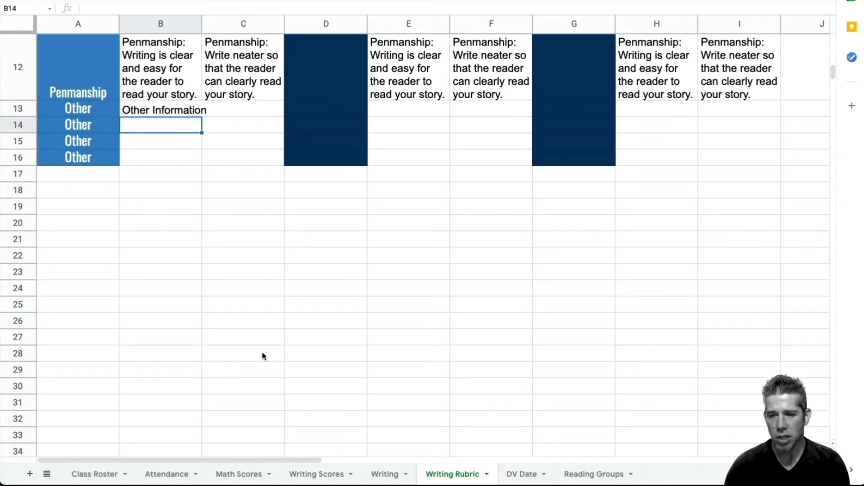
# Choose "Other Information" as the Narrative Strength in D5 of the Writing sheet
pyautogui.click(394, 478)
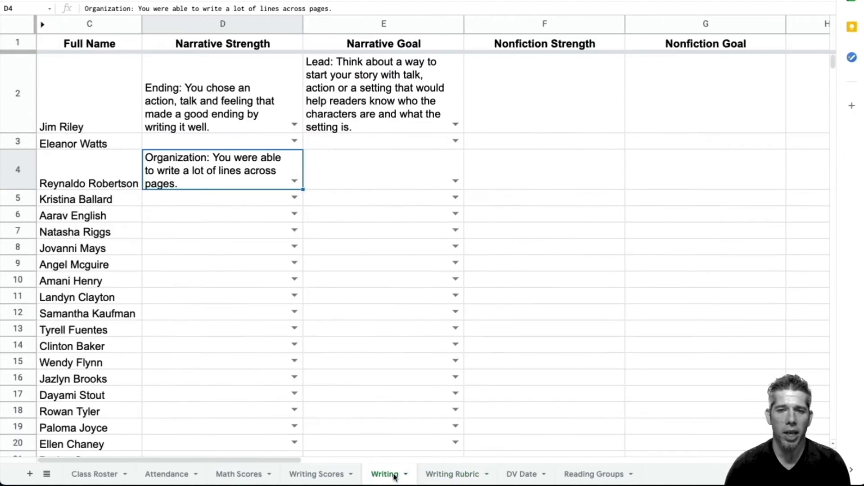
pyautogui.click(294, 198)
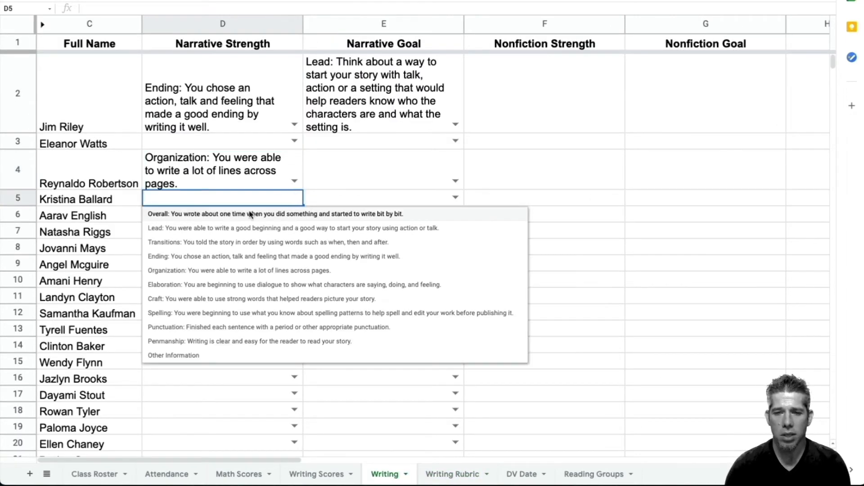
pyautogui.click(199, 355)
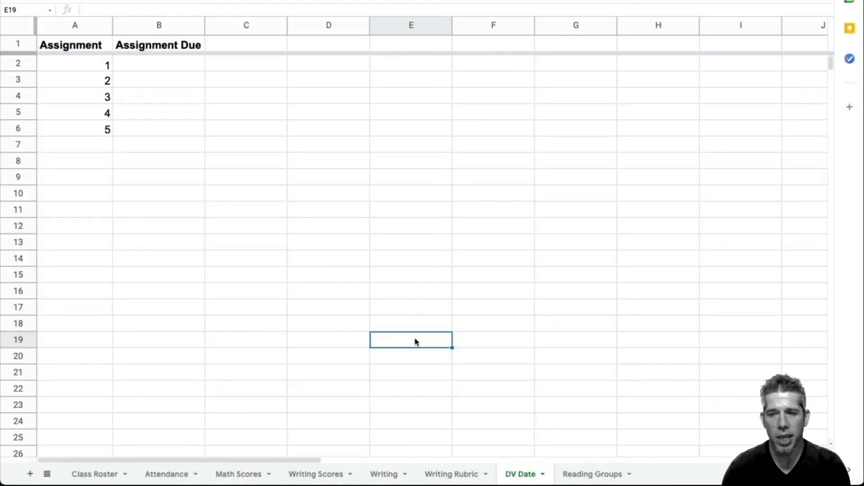
# Enter the due dates May 21, 2021, 5 May and 2/21/2021 in B2:B4 of the DV Date sheet
pyautogui.click(167, 62)
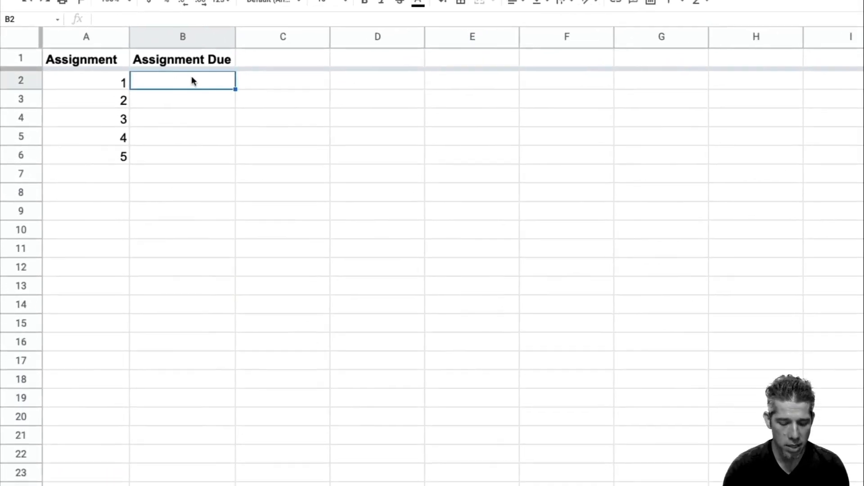
pyautogui.write('May 2')
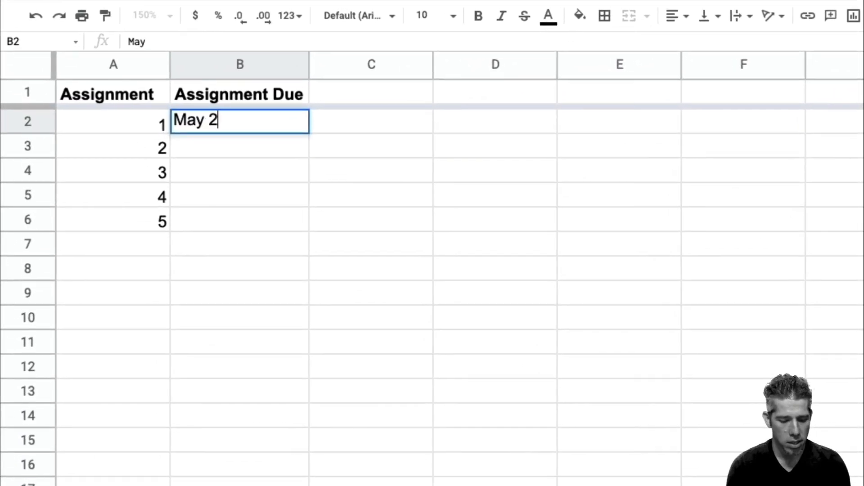
pyautogui.write('1, 2021')
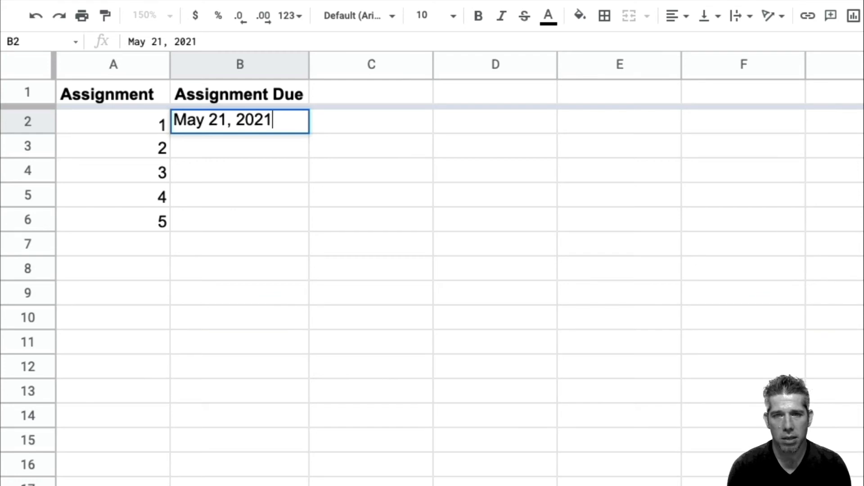
pyautogui.press('Return')
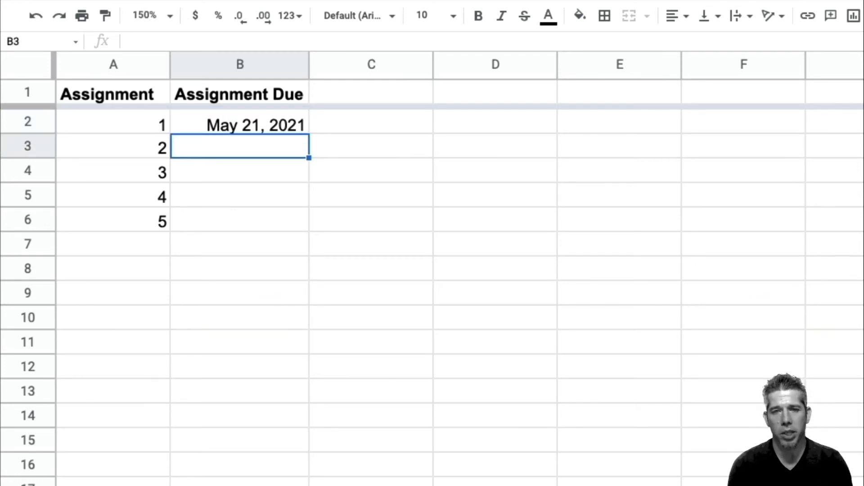
pyautogui.write('5 May')
pyautogui.press('Return')
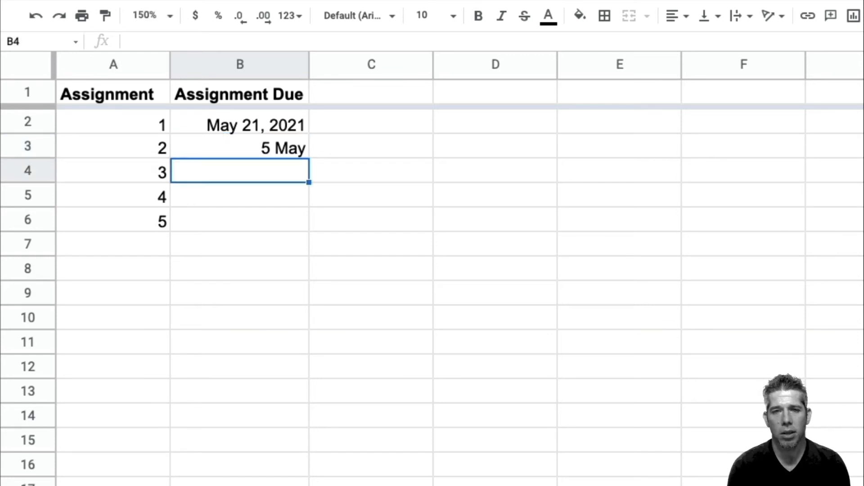
pyautogui.write('2/21')
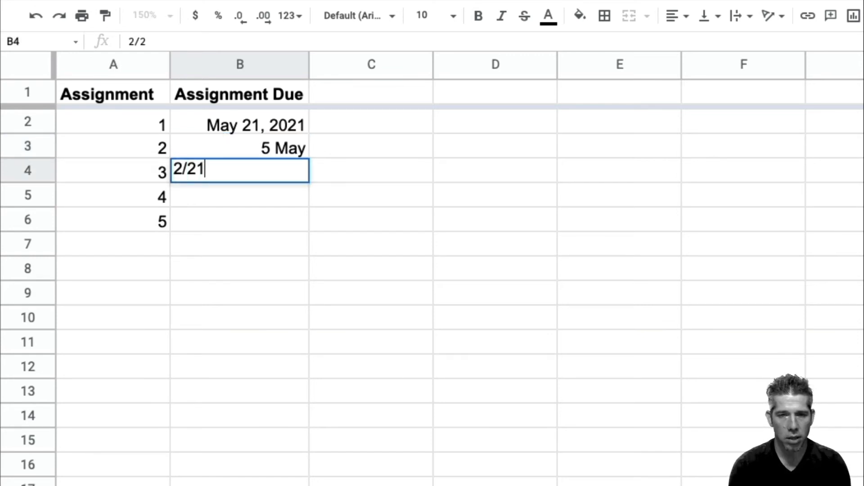
pyautogui.write('/2021')
pyautogui.press('Return')
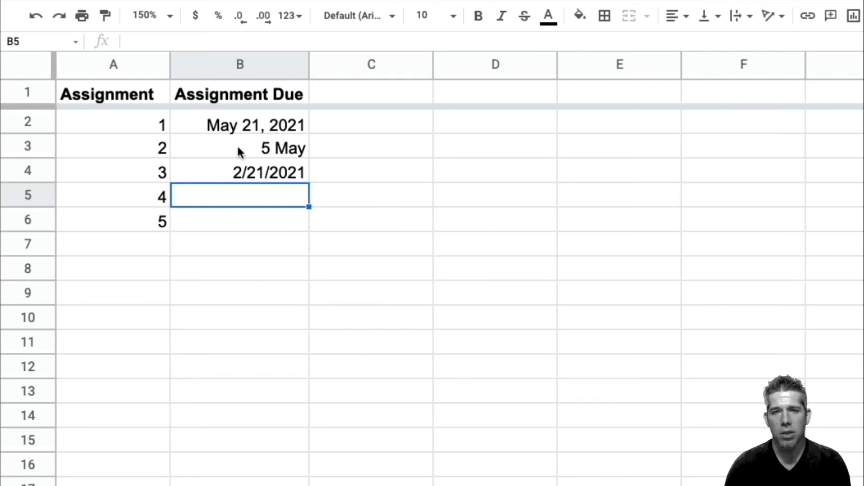
# Clear the due dates from B2:B6
pyautogui.moveTo(239, 126); pyautogui.dragTo(235, 231)
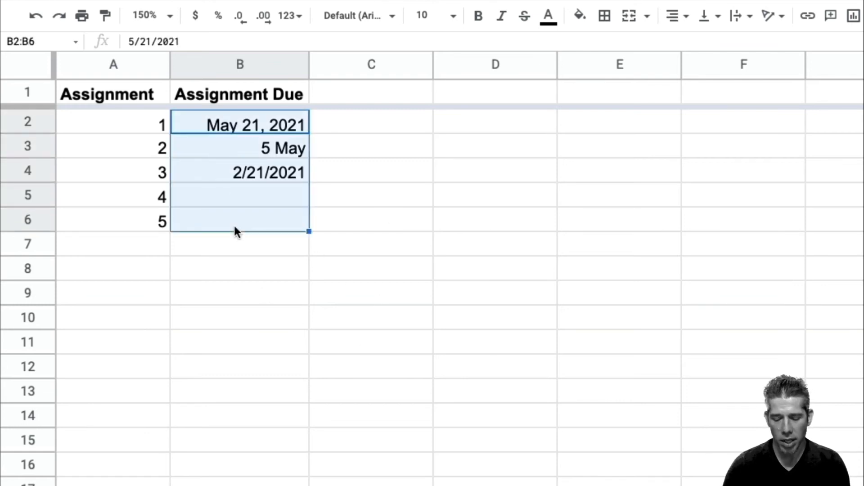
pyautogui.press('Delete')
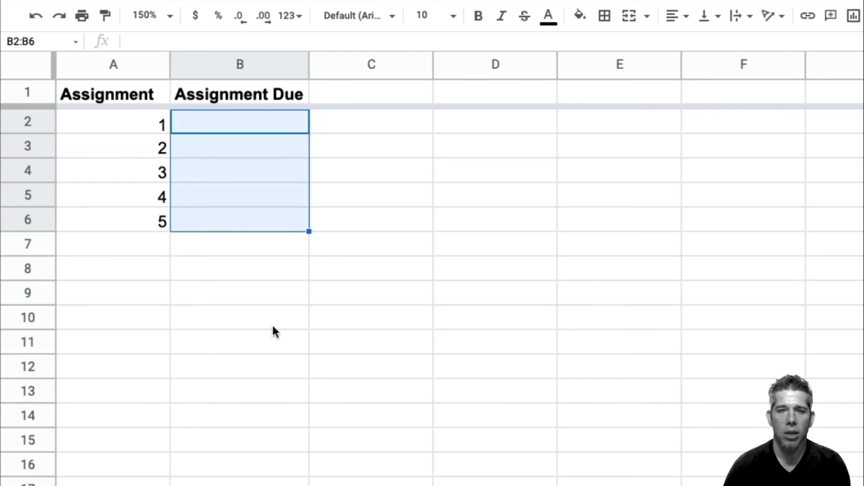
pyautogui.click(342, 389)
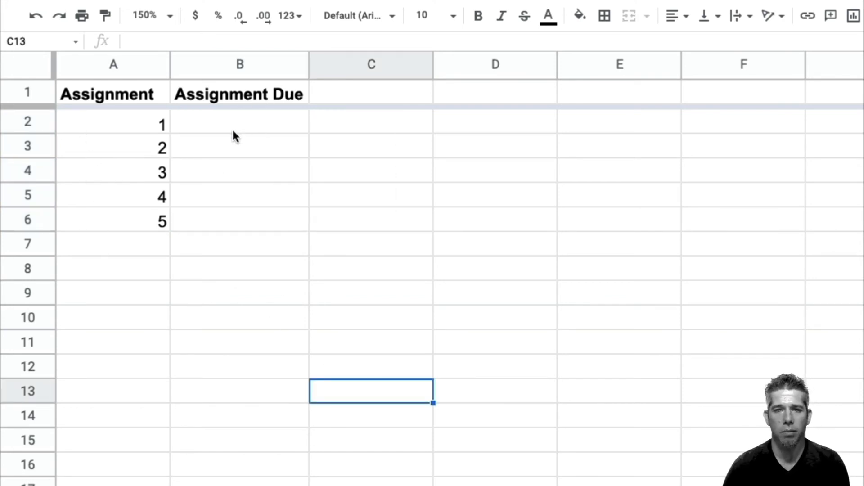
# Add a data validation rule to B2:B6 of the DV Date sheet that requires a valid date and rejects invalid input
pyautogui.moveTo(233, 129); pyautogui.dragTo(231, 227)
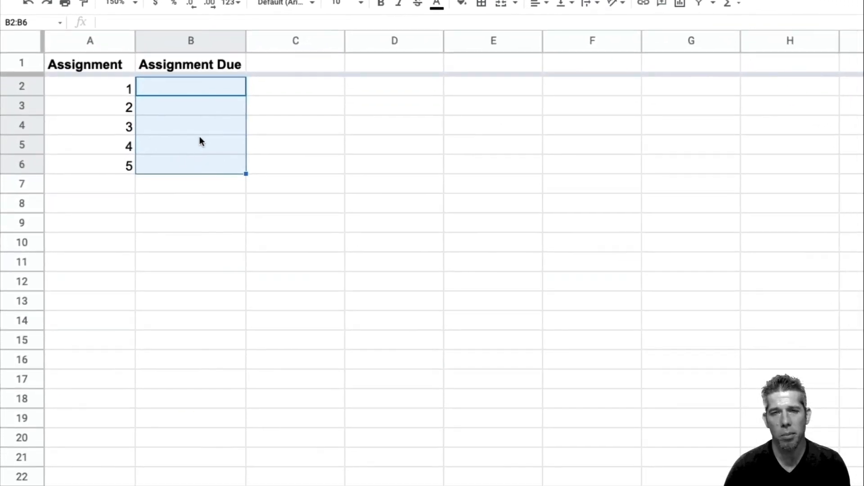
pyautogui.click(212, 16)
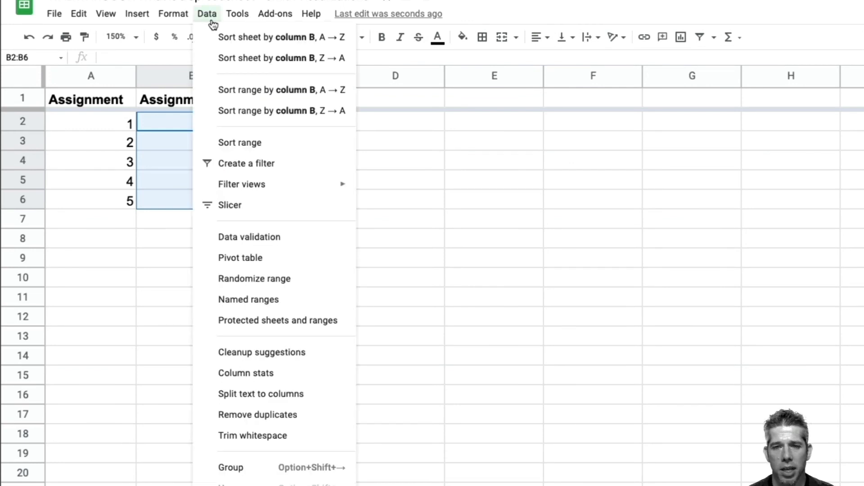
pyautogui.click(266, 237)
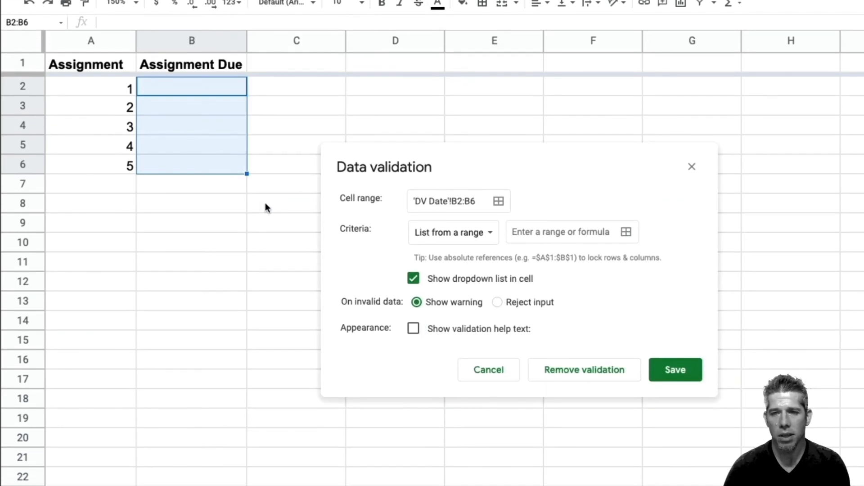
pyautogui.click(479, 233)
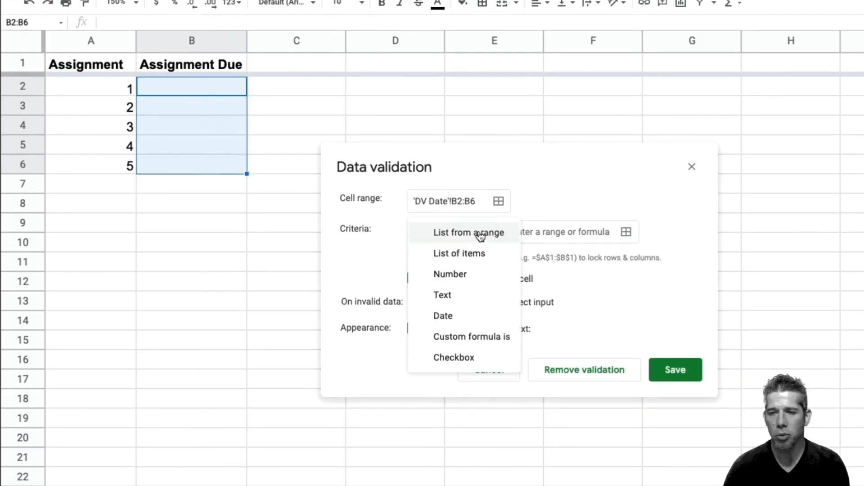
pyautogui.click(463, 316)
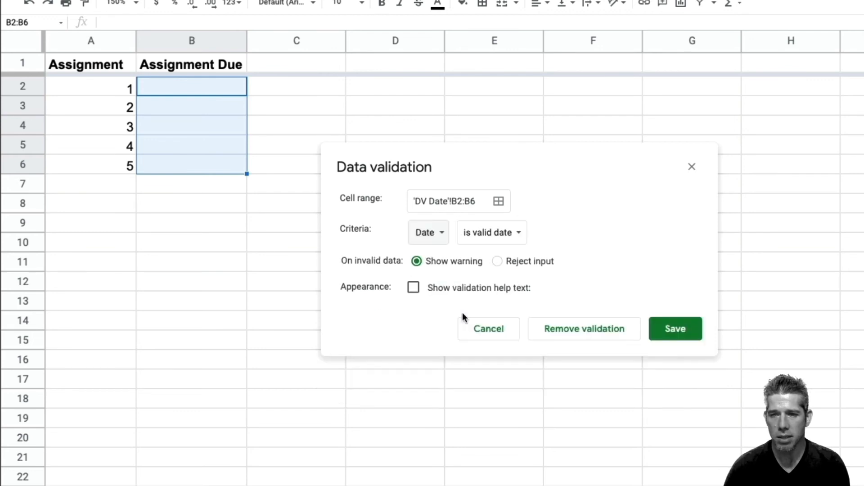
pyautogui.click(511, 238)
pyautogui.click(512, 237)
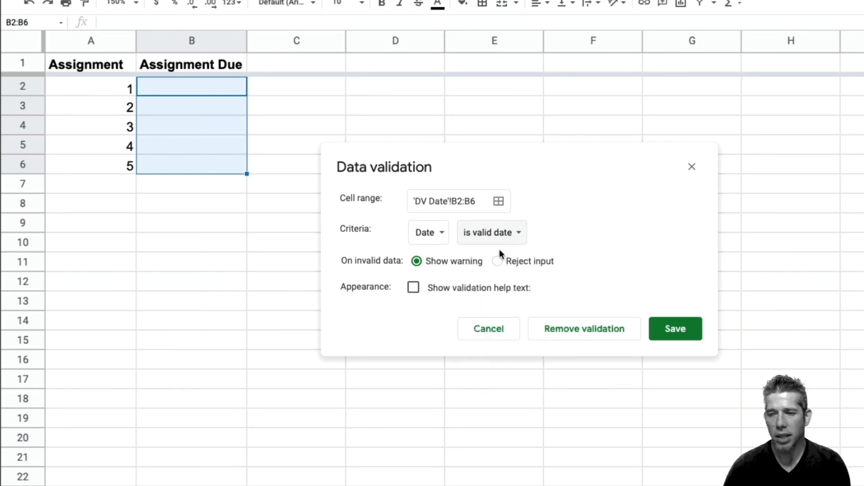
pyautogui.click(515, 239)
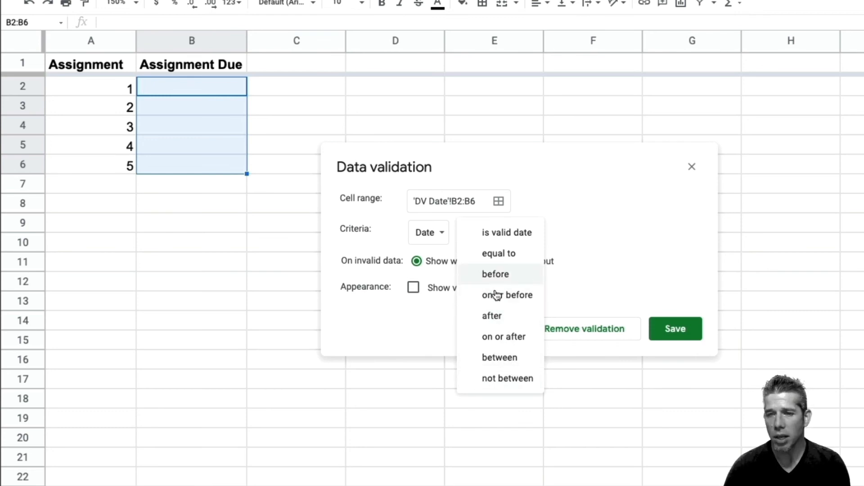
pyautogui.click(582, 226)
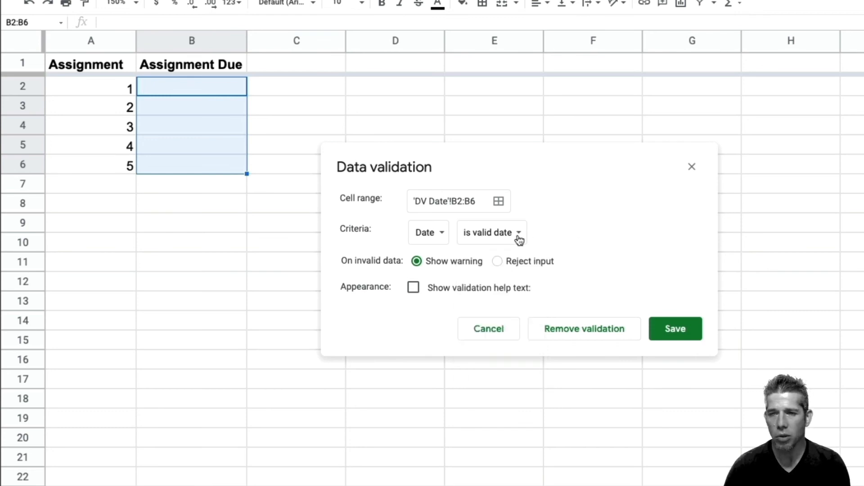
pyautogui.click(498, 261)
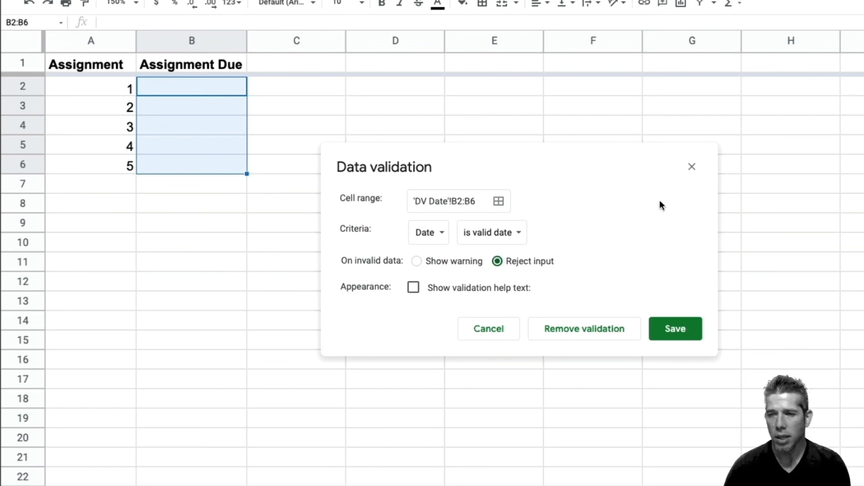
pyautogui.click(678, 336)
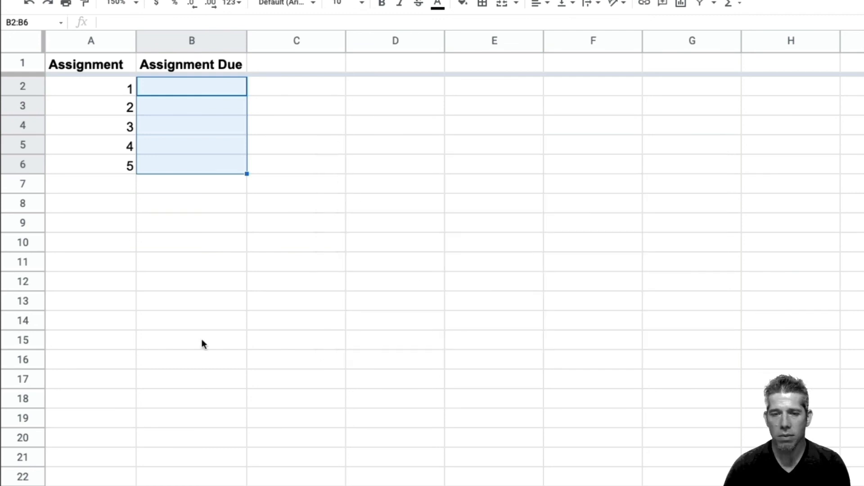
# Pick the due dates Jun 9, Jun 25, Jun 15 and Jun 28, 2021 from the date picker in B2:B5
pyautogui.click(198, 302)
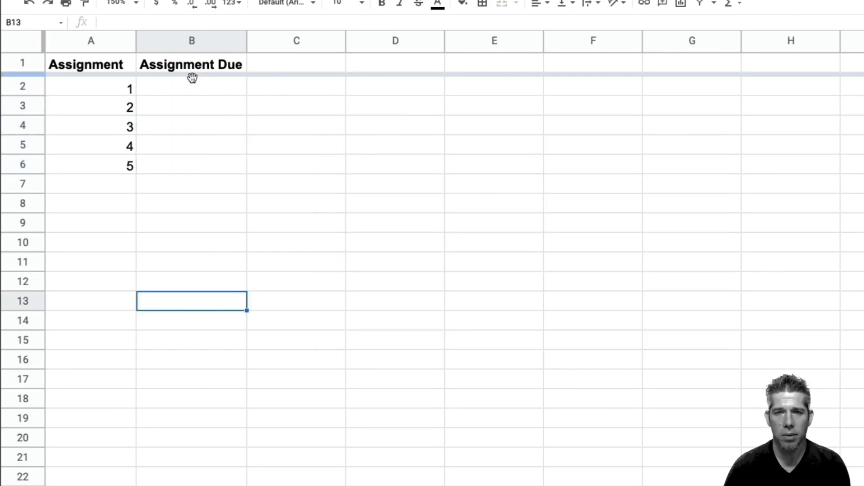
pyautogui.click(187, 94)
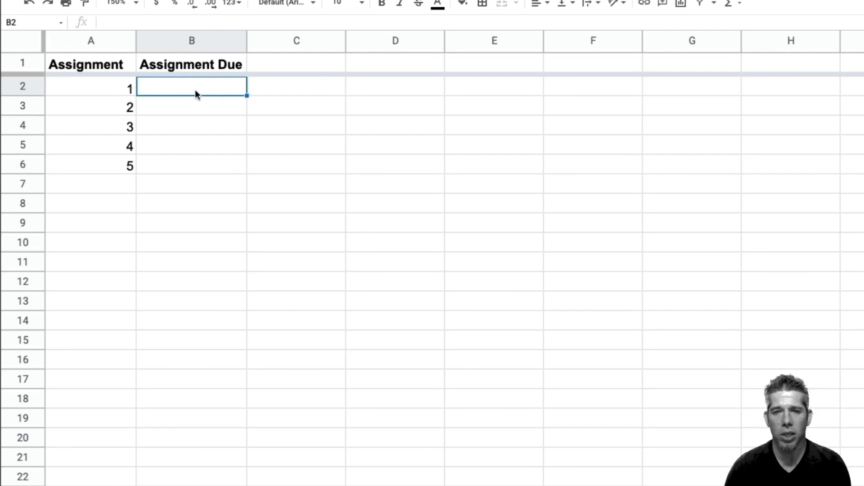
pyautogui.doubleClick(196, 91)
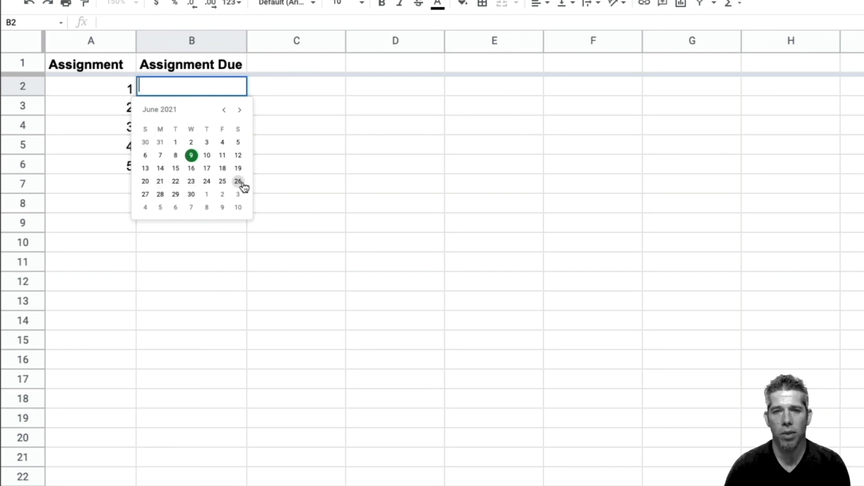
pyautogui.click(192, 156)
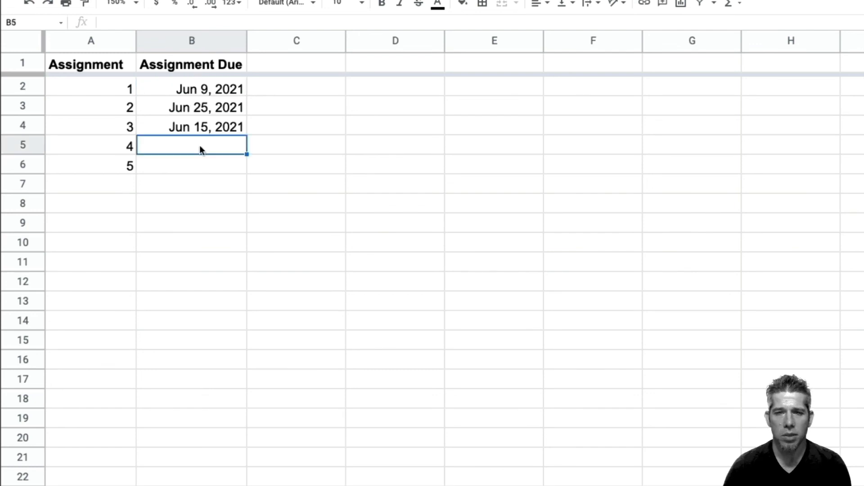
pyautogui.doubleClick(199, 145)
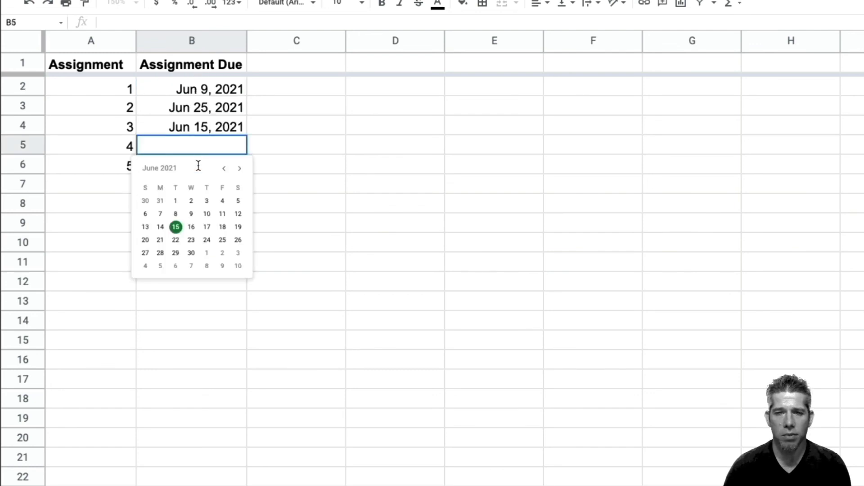
pyautogui.click(160, 253)
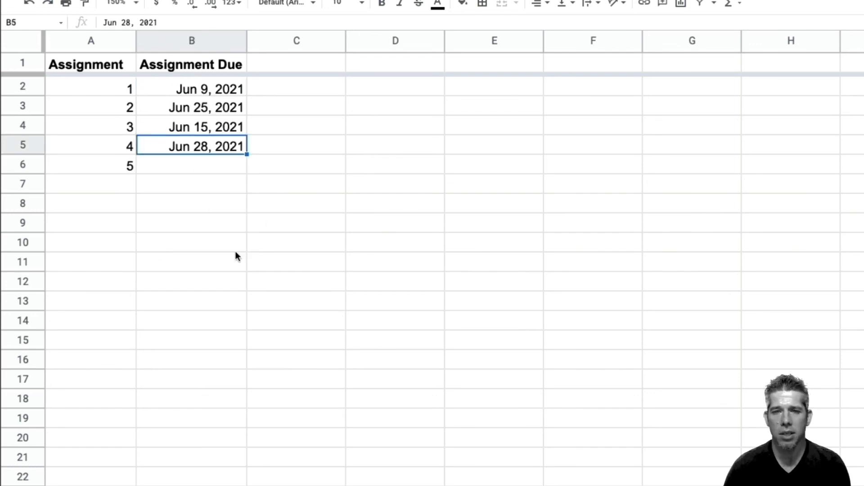